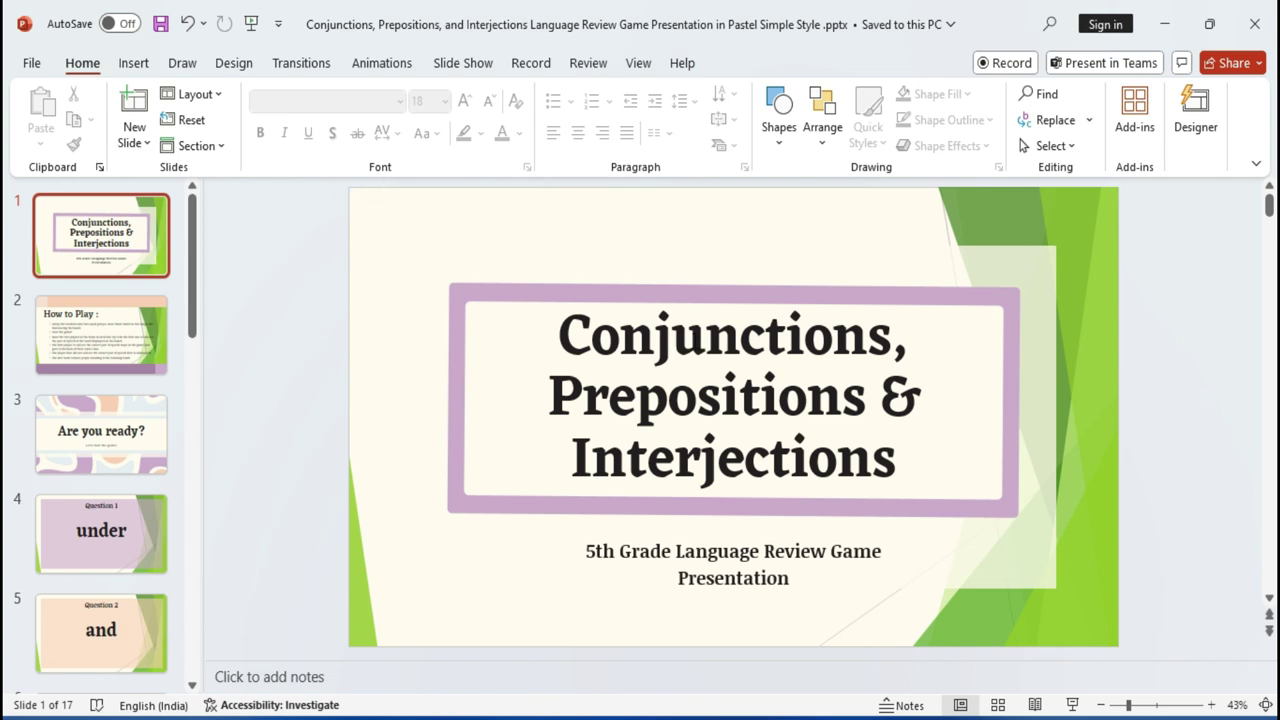
Resize the slide 1 title 'Conjunctions, Prepositions & Interjections' from 103.9 pt to 96 pt.
{"action": "left_click", "coordinate": [695, 348]}
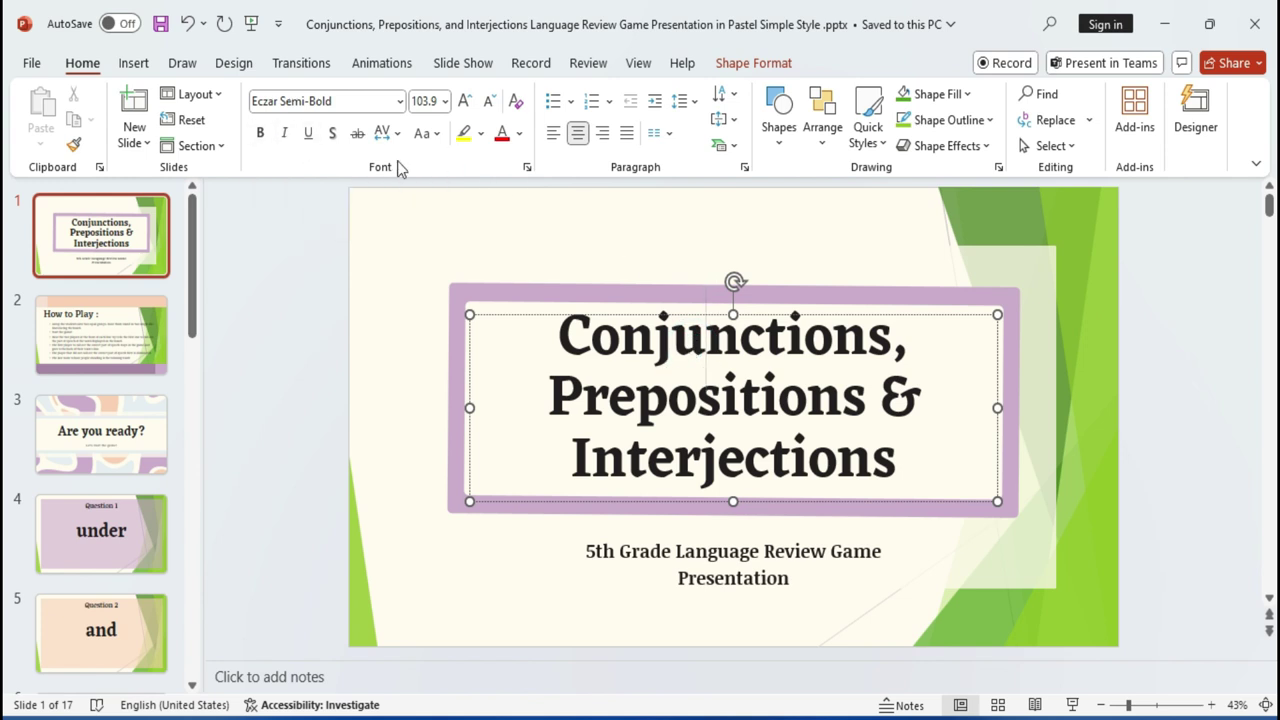
{"action": "left_click", "coordinate": [400, 102]}
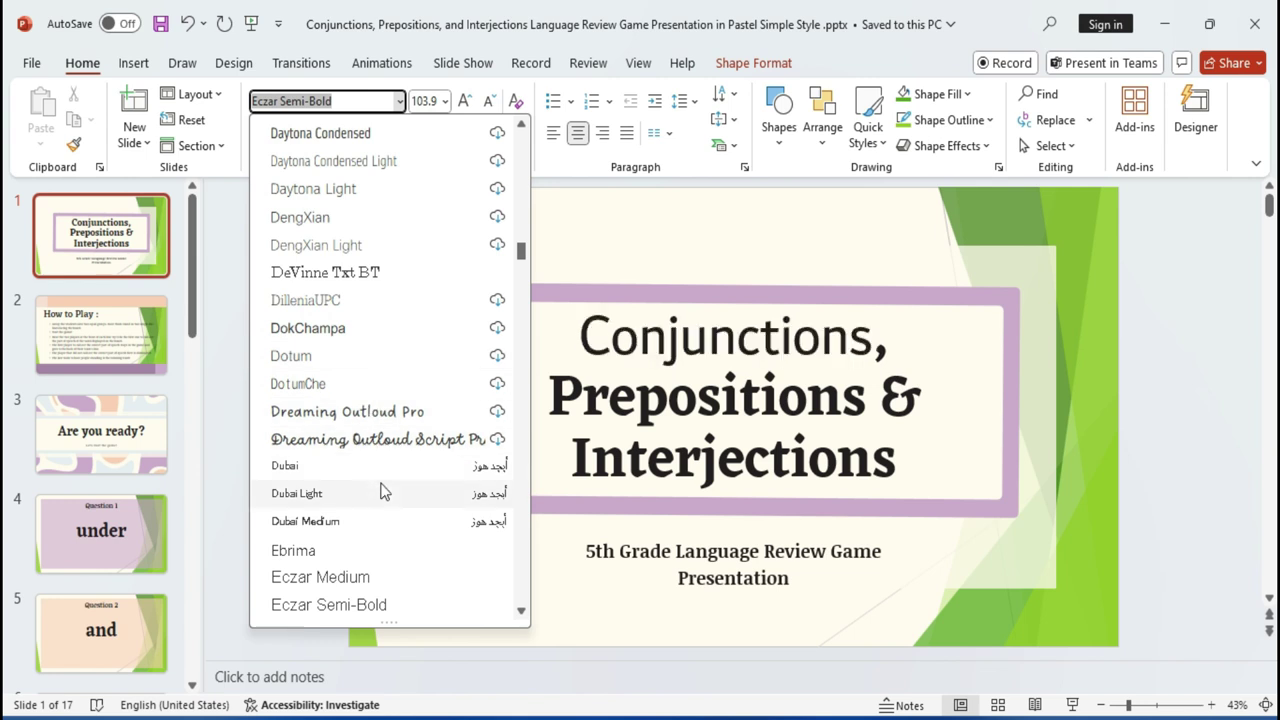
{"action": "left_click", "coordinate": [446, 101]}
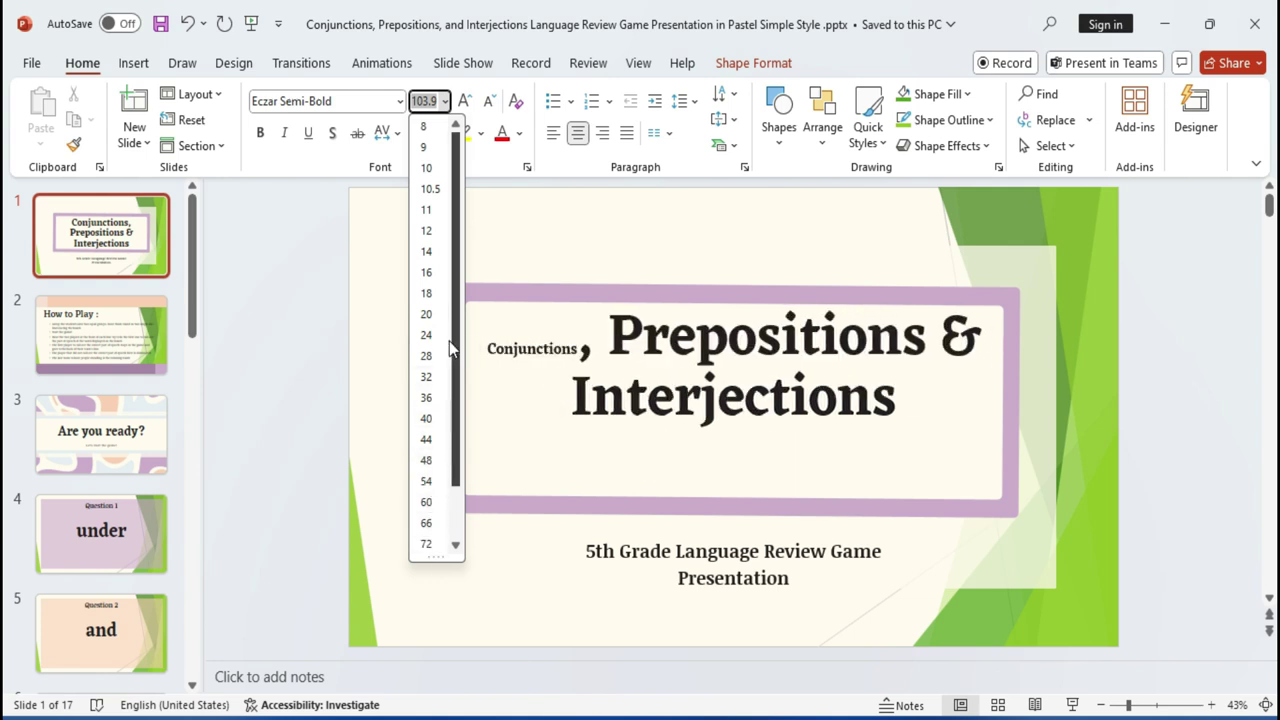
{"action": "left_click", "coordinate": [466, 101]}
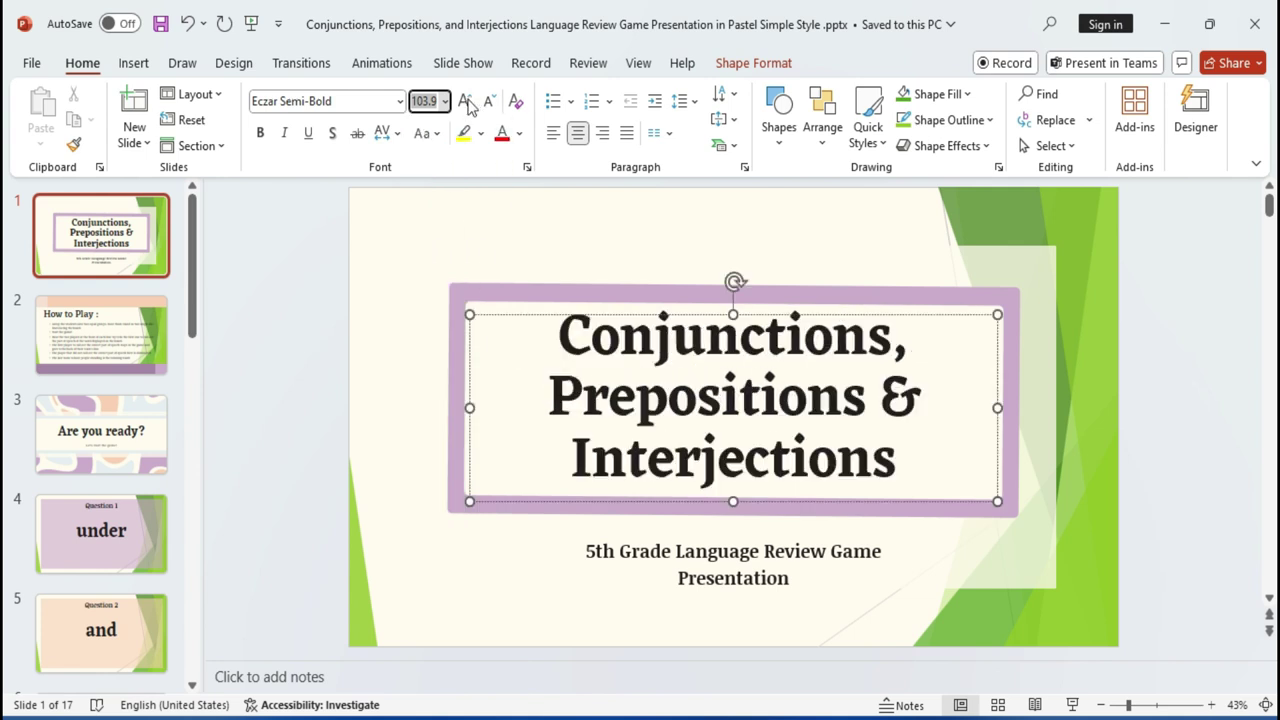
{"action": "left_click", "coordinate": [466, 101]}
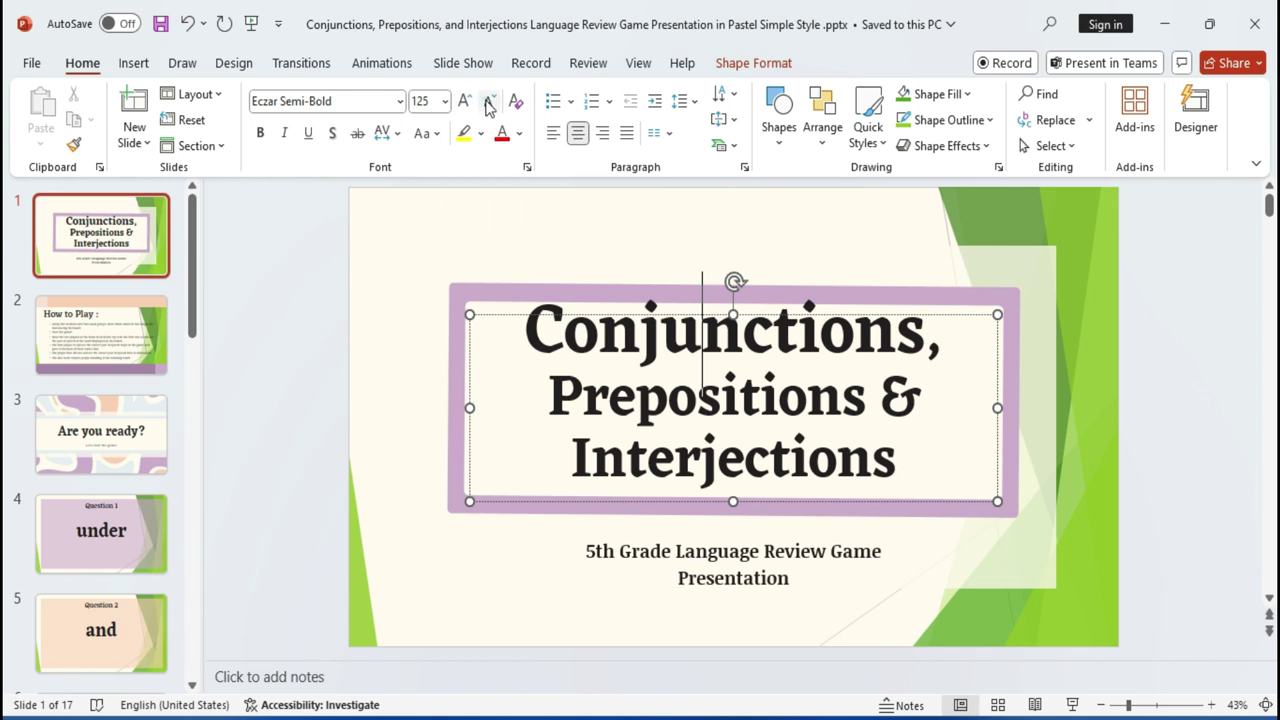
{"action": "left_click", "coordinate": [488, 103]}
{"action": "left_click", "coordinate": [488, 103]}
{"action": "left_click", "coordinate": [465, 101]}
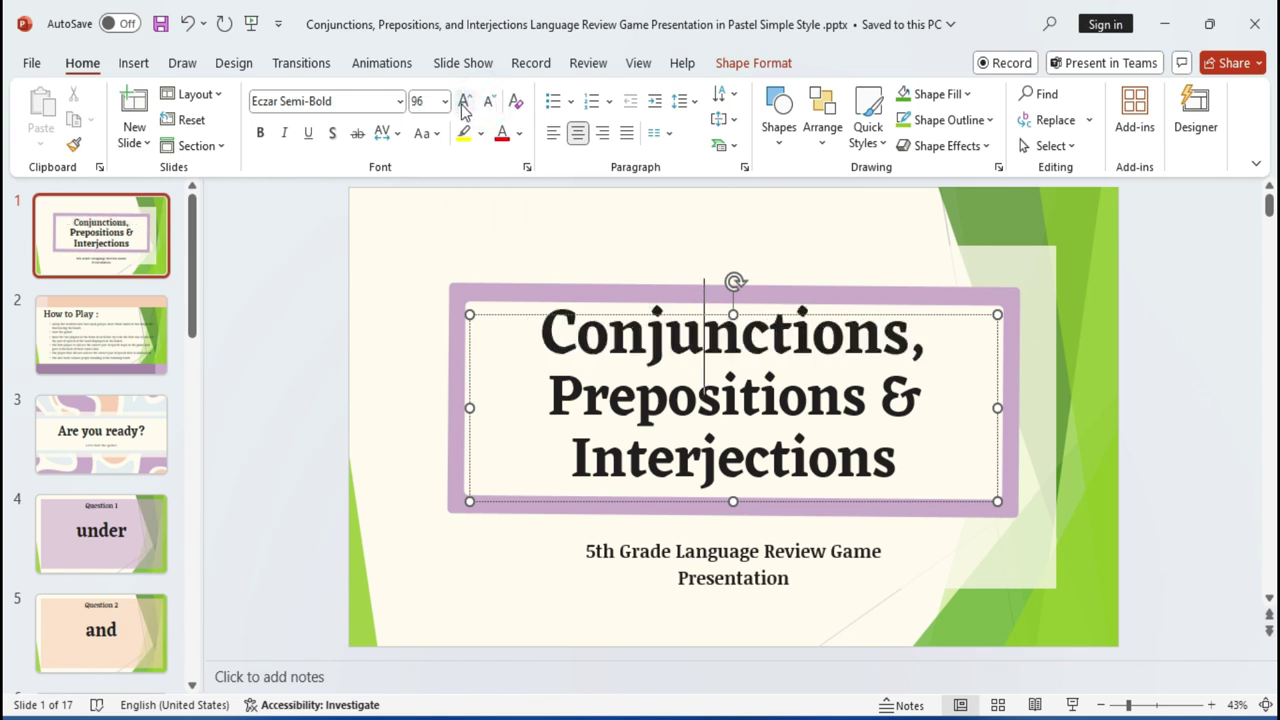
{"action": "left_click", "coordinate": [488, 103]}
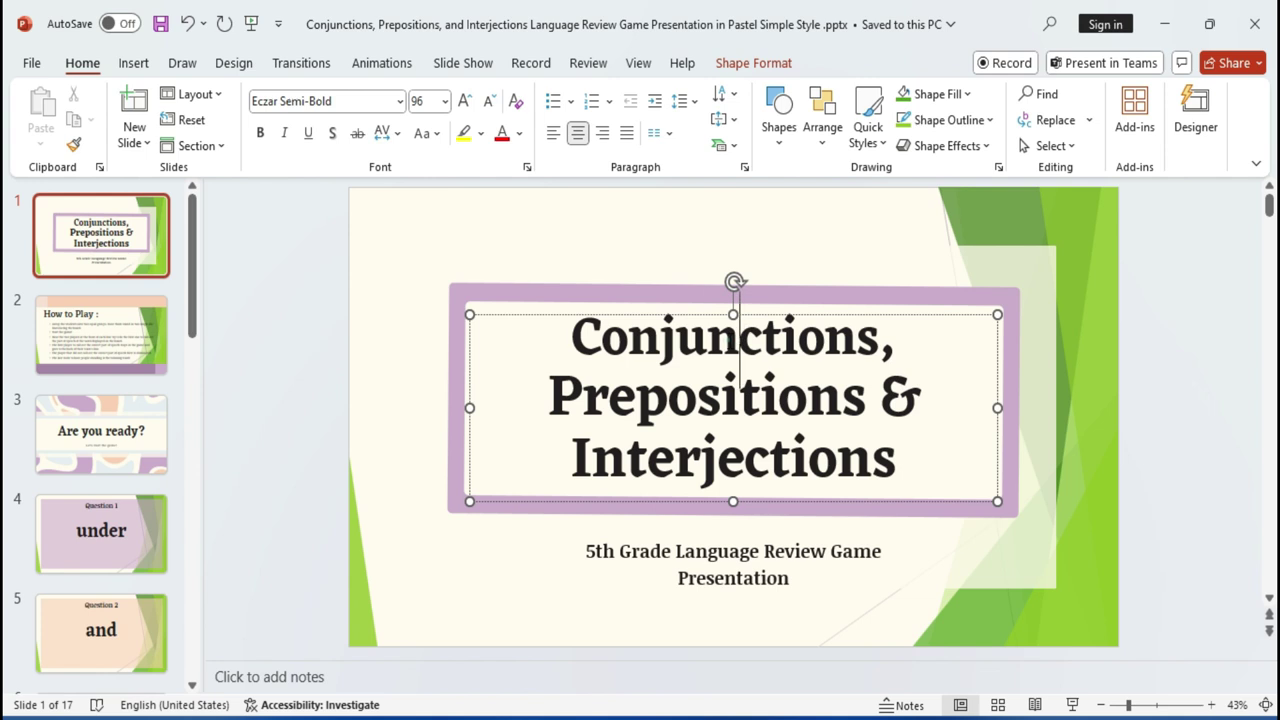
{"action": "double_click", "coordinate": [728, 340]}
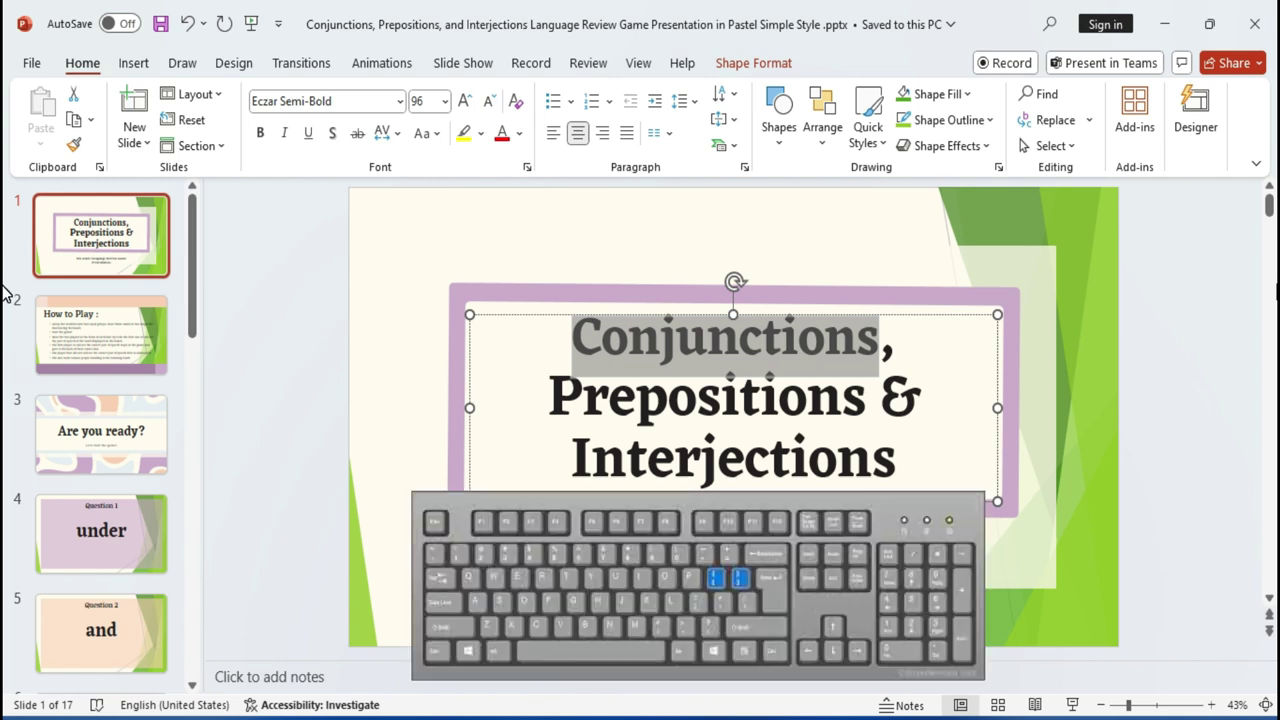
{"action": "key", "text": "ctrl+bracketright"}
{"action": "key", "text": "ctrl+bracketleft"}
{"action": "key", "text": "ctrl+bracketright"}
{"action": "key", "text": "ctrl+bracketleft"}
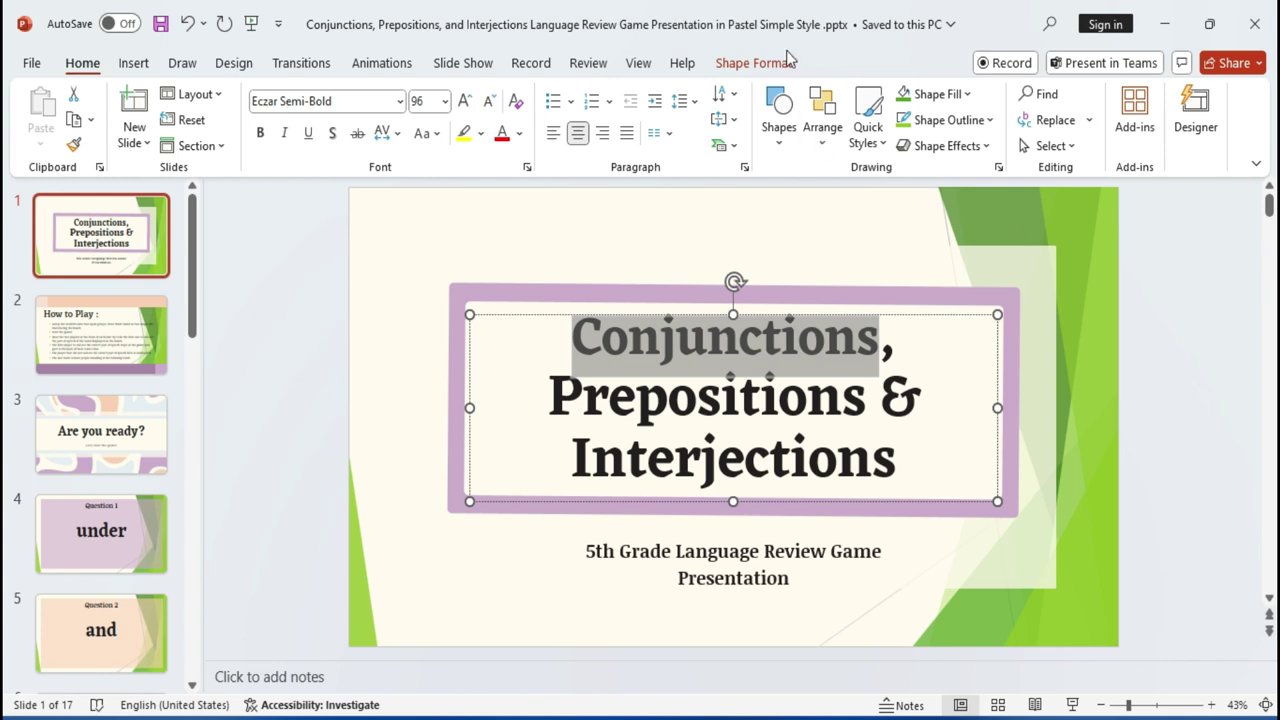
Clear the slide 1 title's formatting, undo it, and move to the How to Play slide.
{"action": "left_click", "coordinate": [514, 104]}
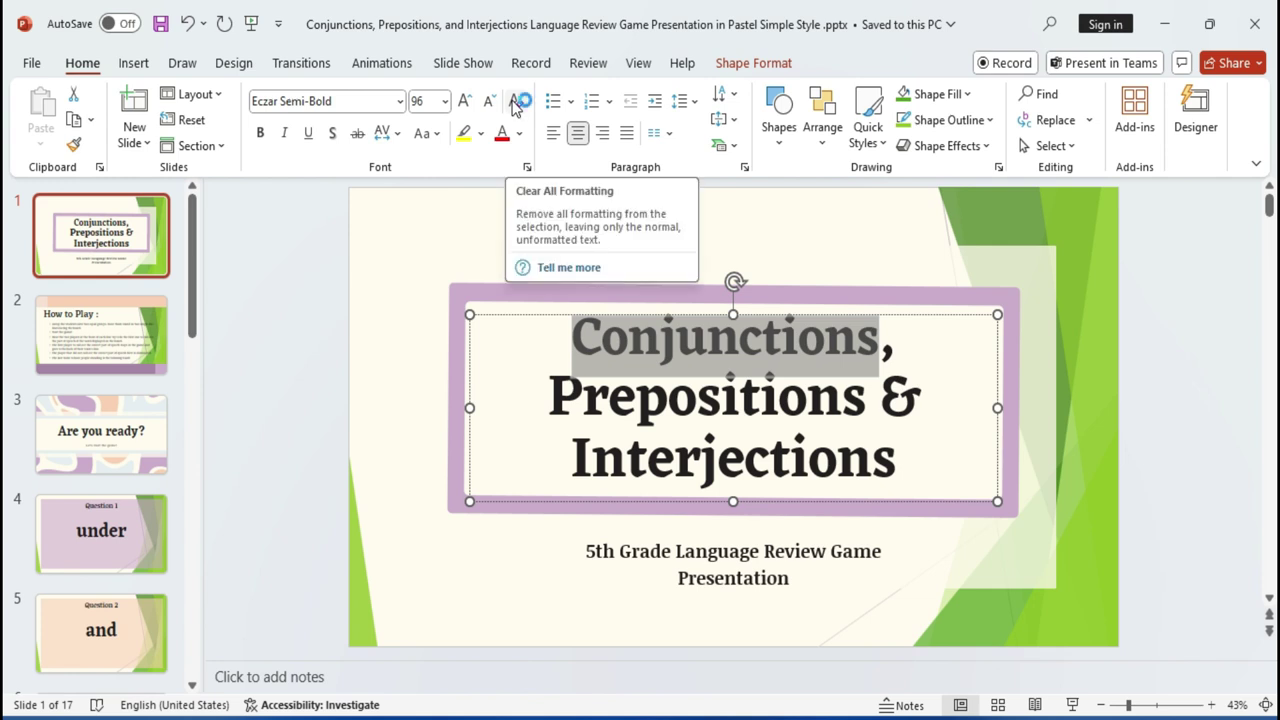
{"action": "triple_click", "coordinate": [840, 398]}
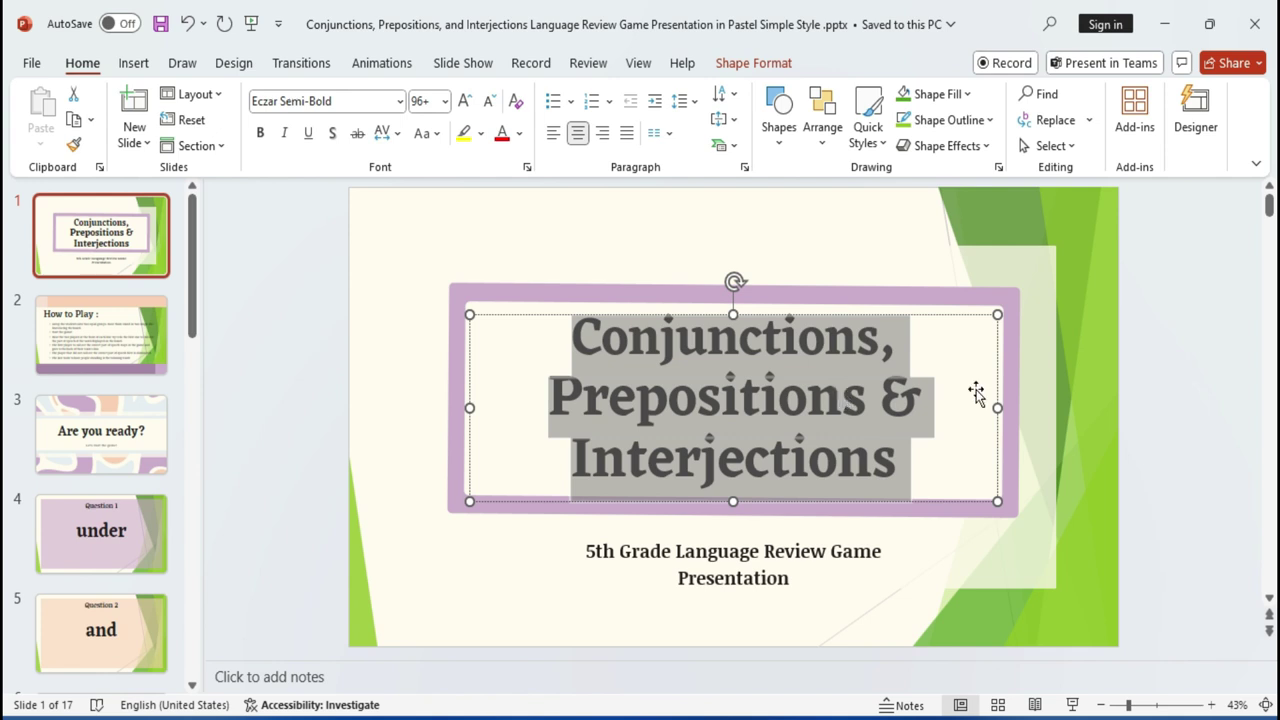
{"action": "left_click", "coordinate": [514, 104]}
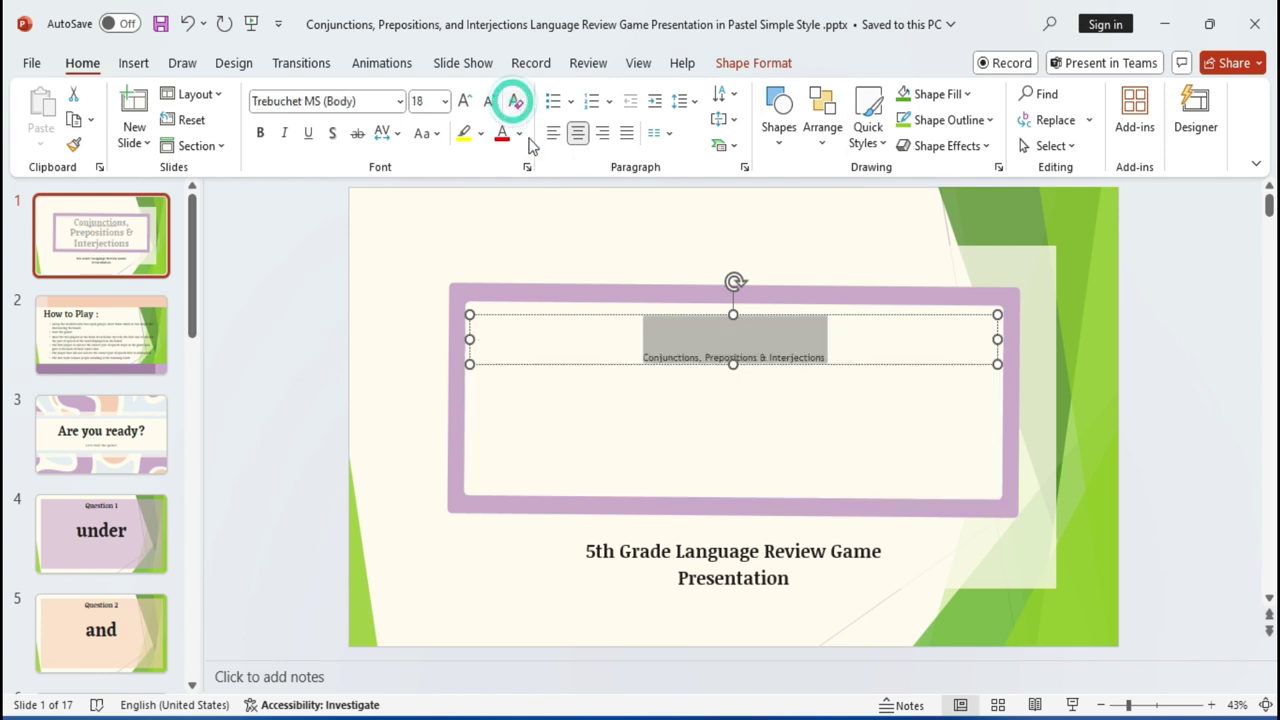
{"action": "left_click", "coordinate": [757, 418]}
{"action": "left_click", "coordinate": [664, 356]}
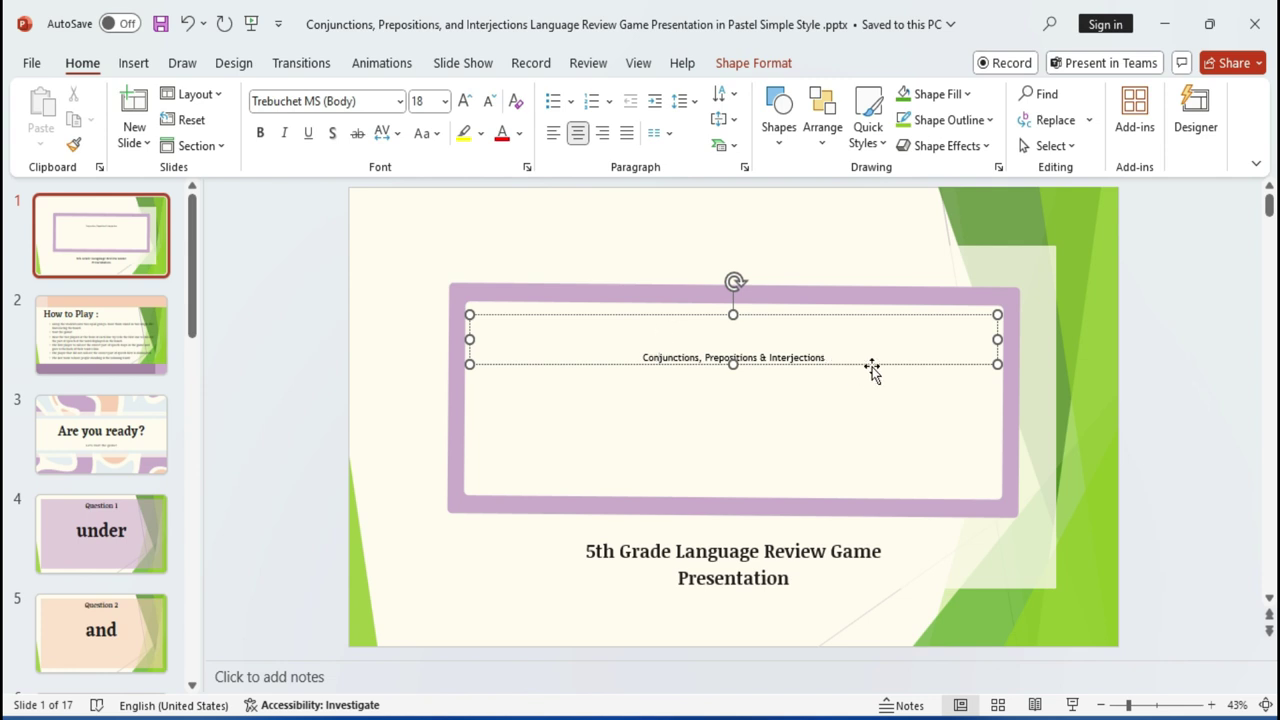
{"action": "key", "text": "ctrl+z"}
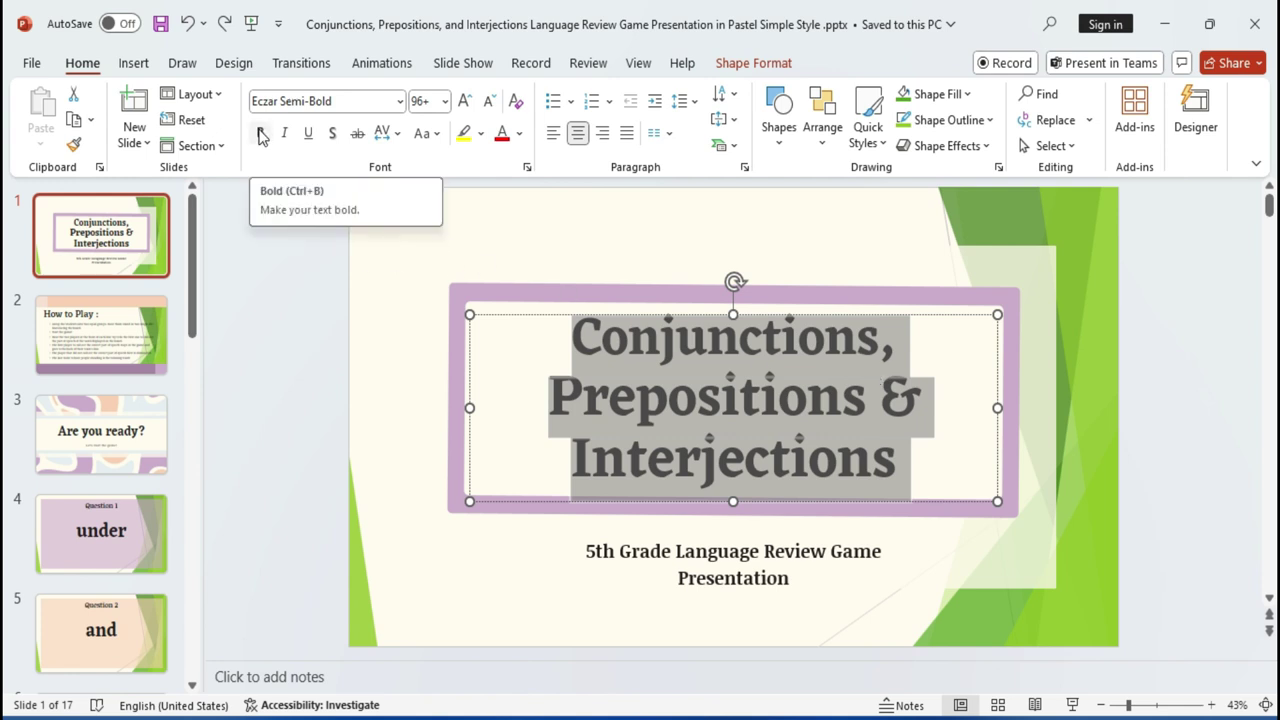
{"action": "left_click", "coordinate": [117, 347]}
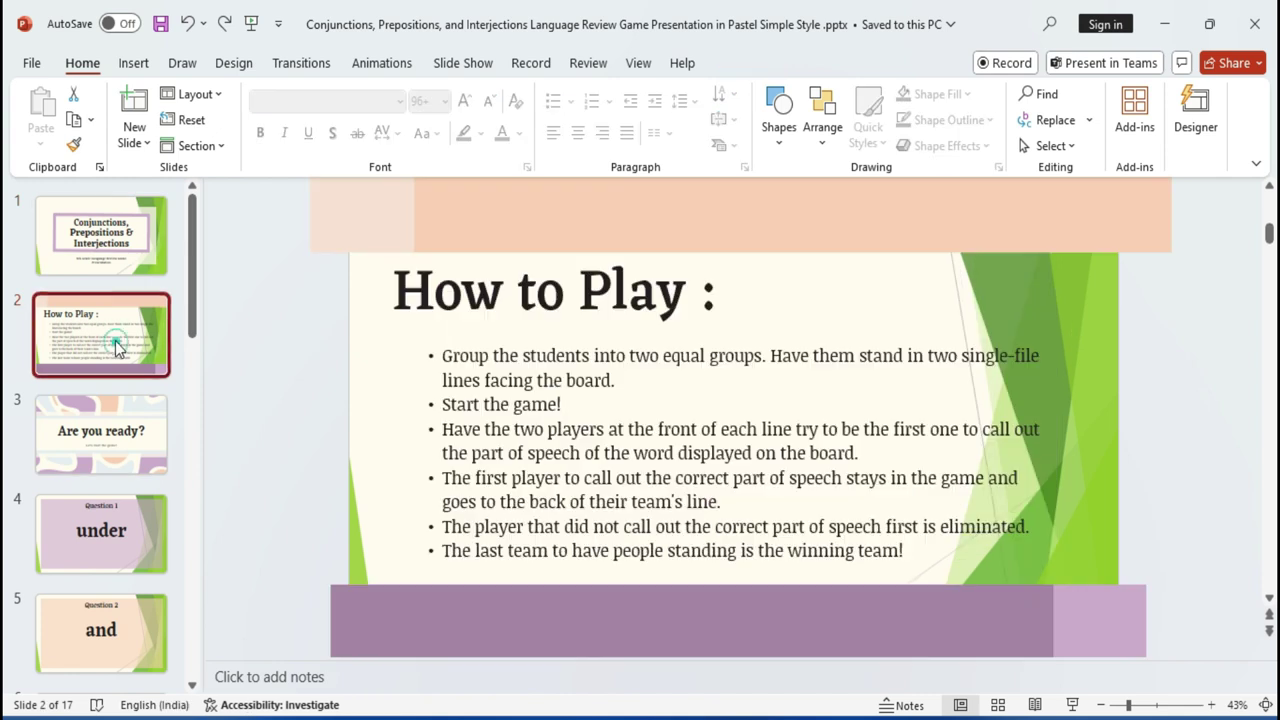
Bold the first How to Play bullet, the one about grouping the students.
{"action": "left_click", "coordinate": [517, 402]}
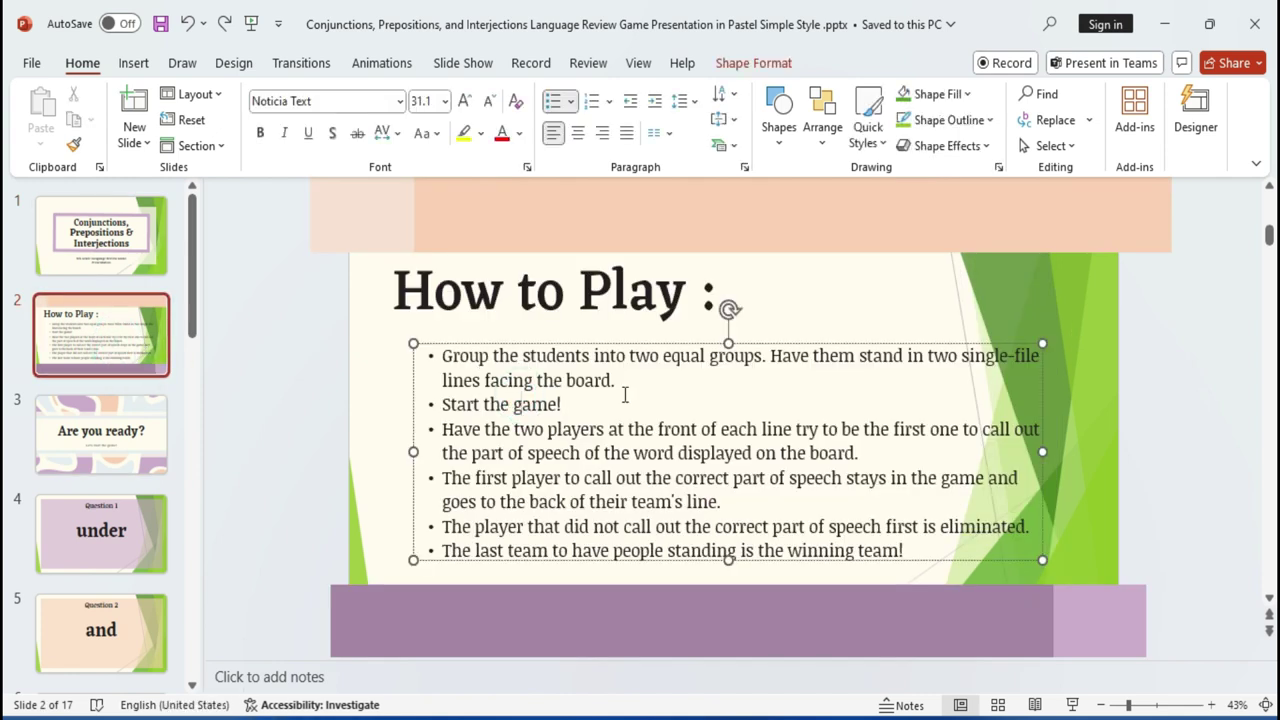
{"action": "left_click_drag", "start_coordinate": [441, 356], "coordinate": [636, 385]}
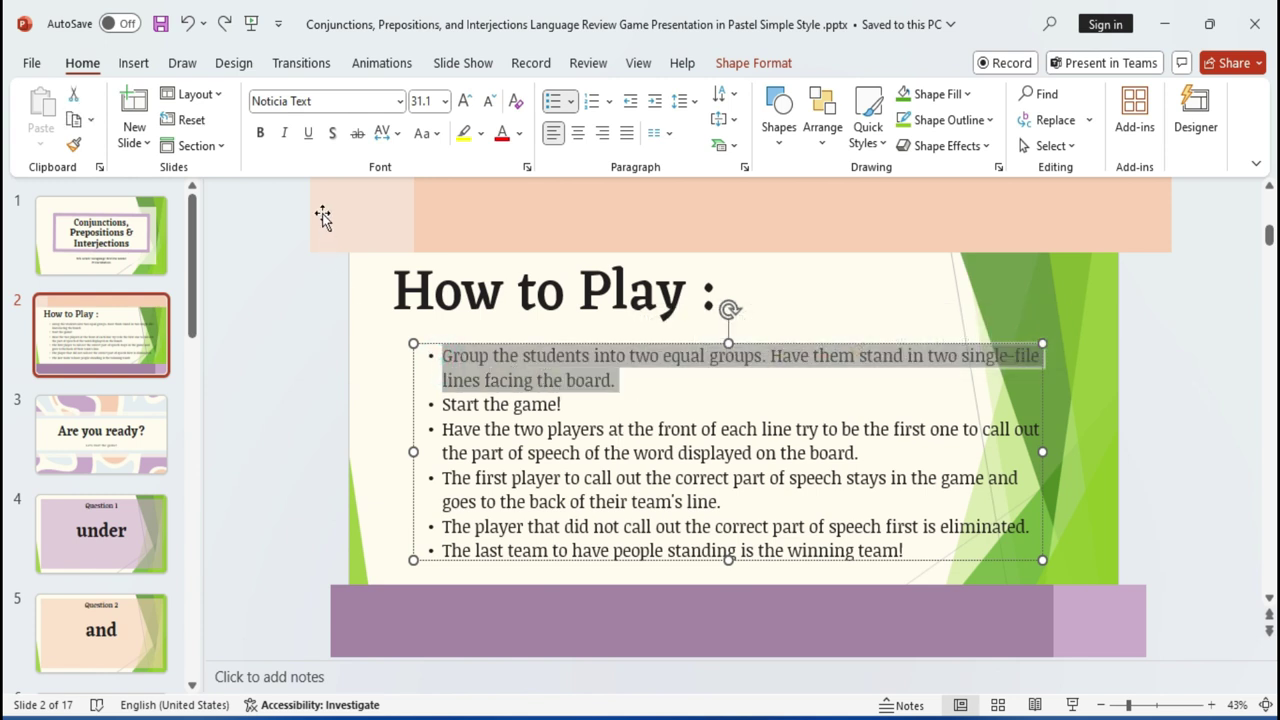
{"action": "left_click", "coordinate": [260, 133]}
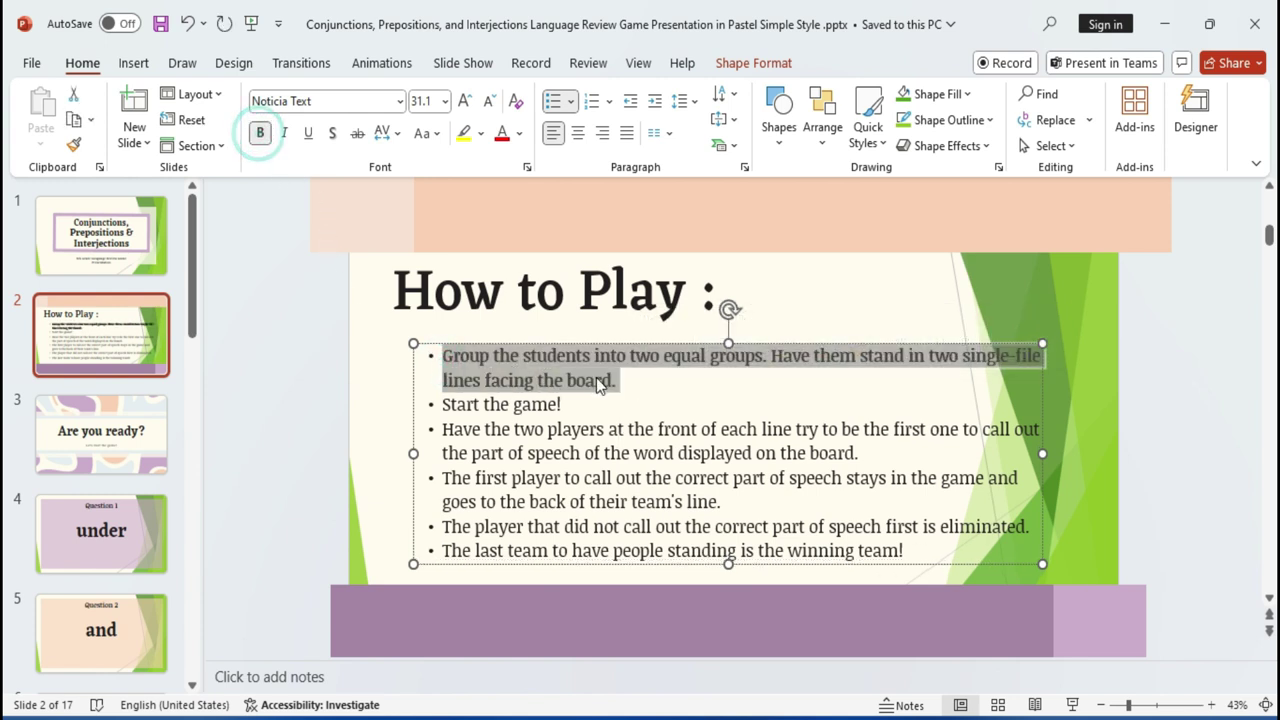
{"action": "left_click", "coordinate": [604, 437]}
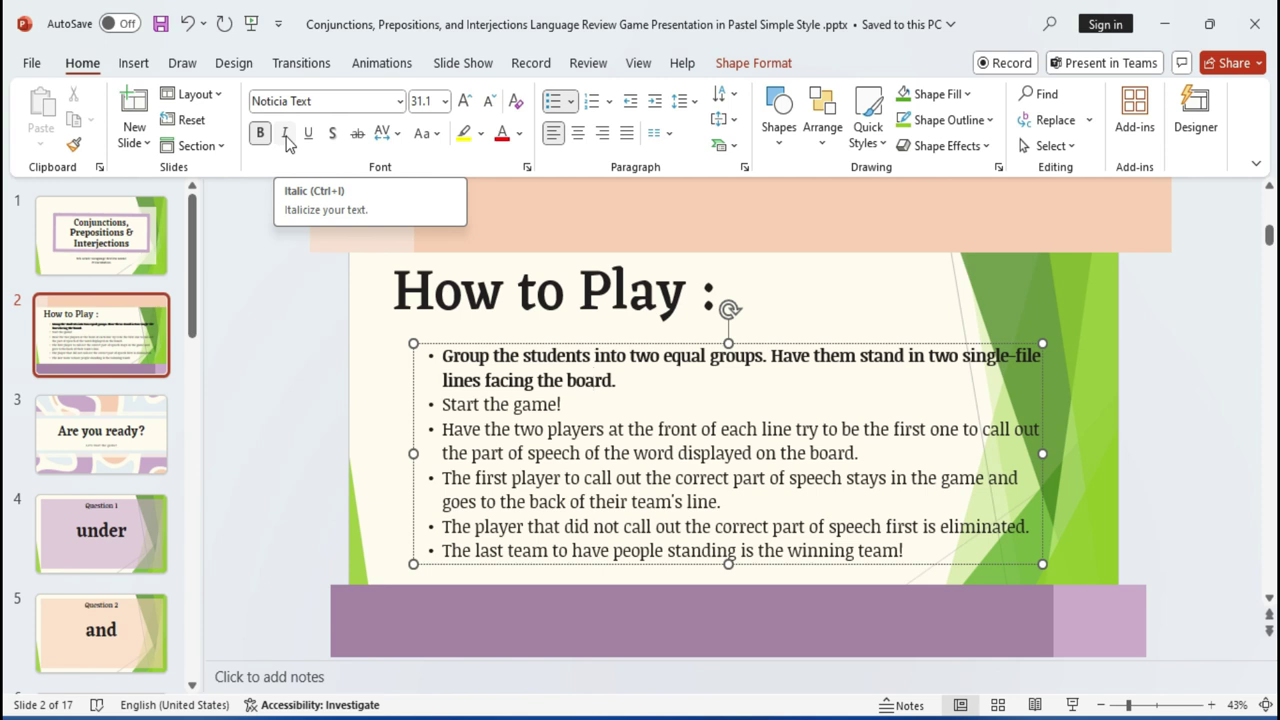
Italicize the 'How to Play :' heading.
{"action": "left_click", "coordinate": [395, 290]}
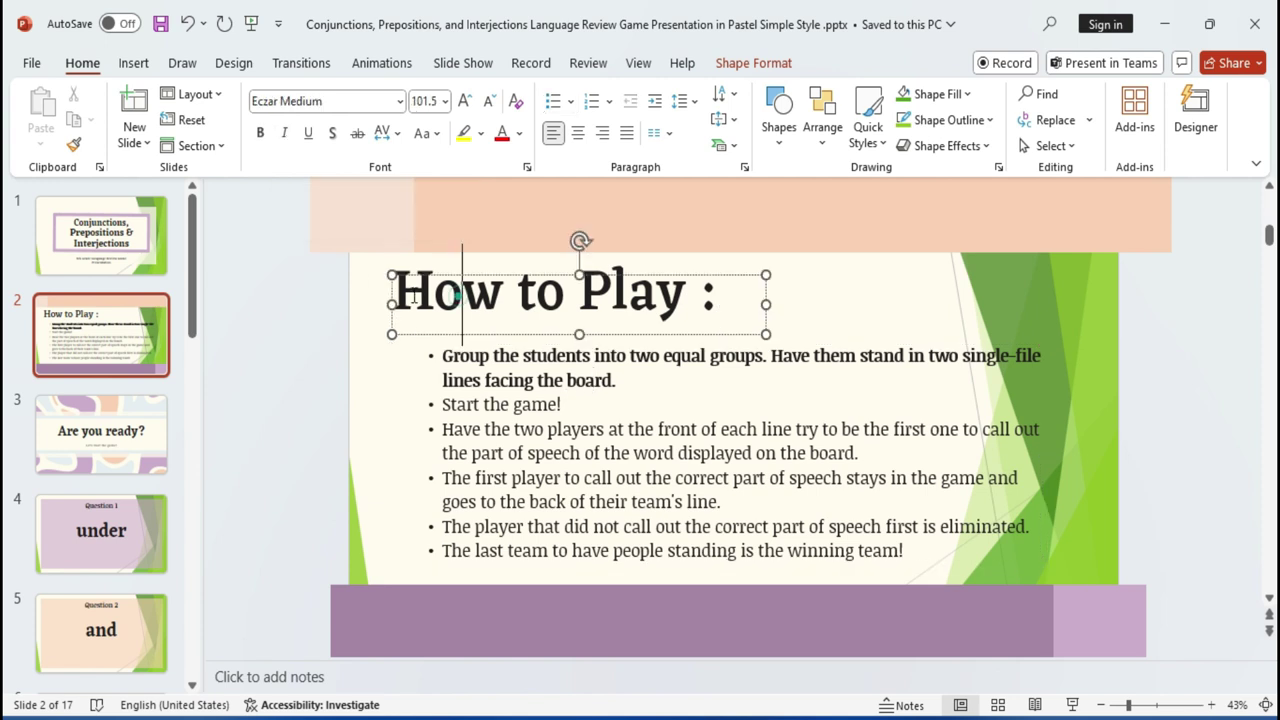
{"action": "left_click_drag", "start_coordinate": [393, 290], "coordinate": [731, 300]}
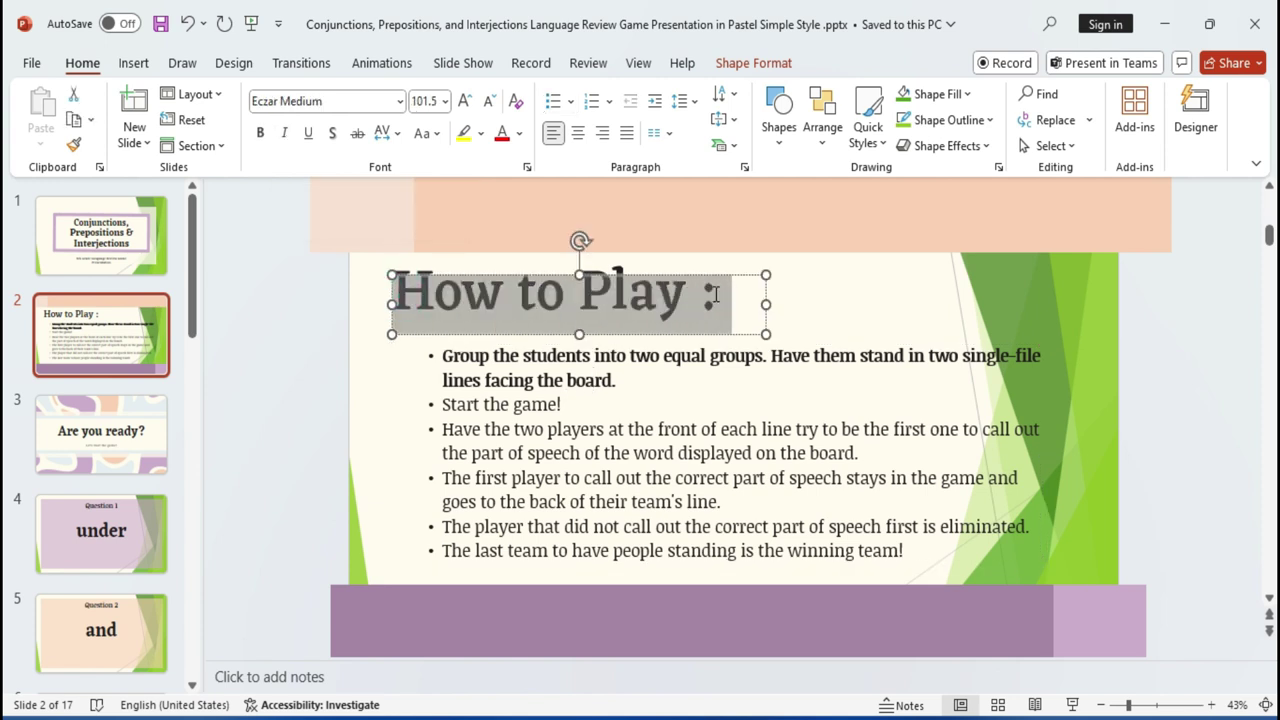
{"action": "left_click", "coordinate": [286, 133]}
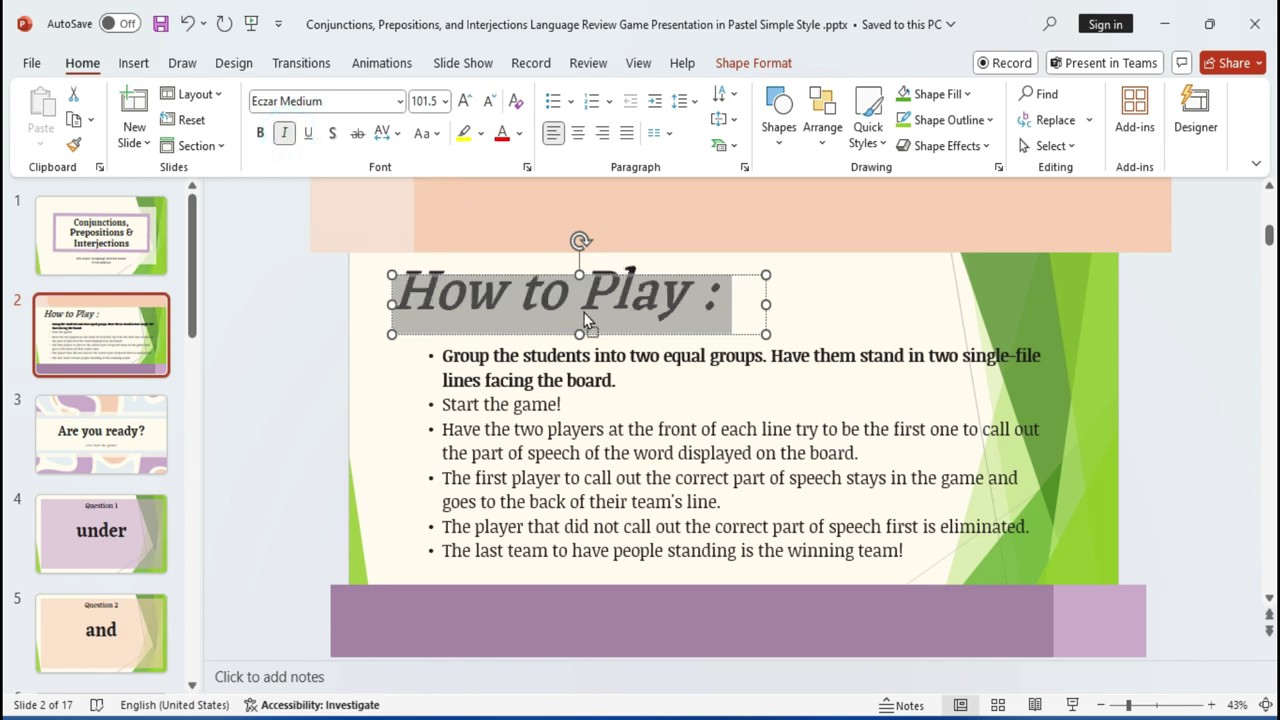
{"action": "left_click", "coordinate": [730, 333]}
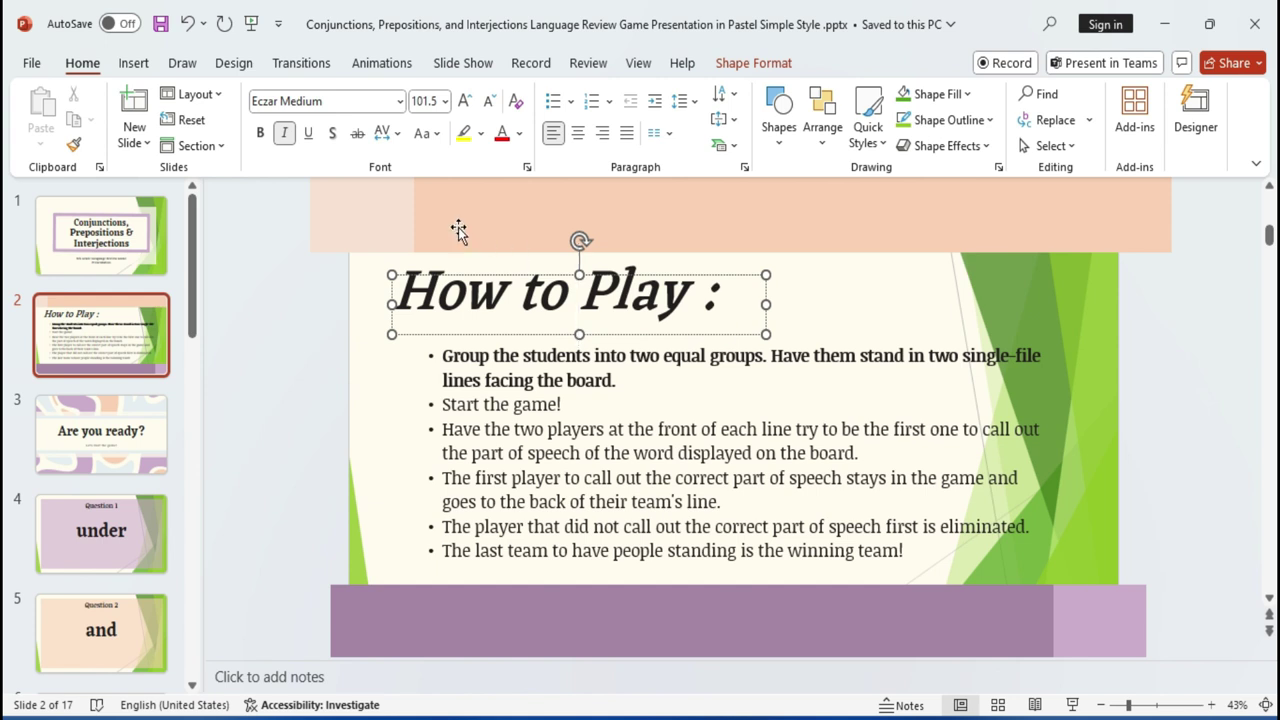
Underline the whole 'How to Play :' heading.
{"action": "left_click", "coordinate": [311, 135]}
{"action": "left_click", "coordinate": [732, 307]}
{"action": "key", "text": "ctrl+a"}
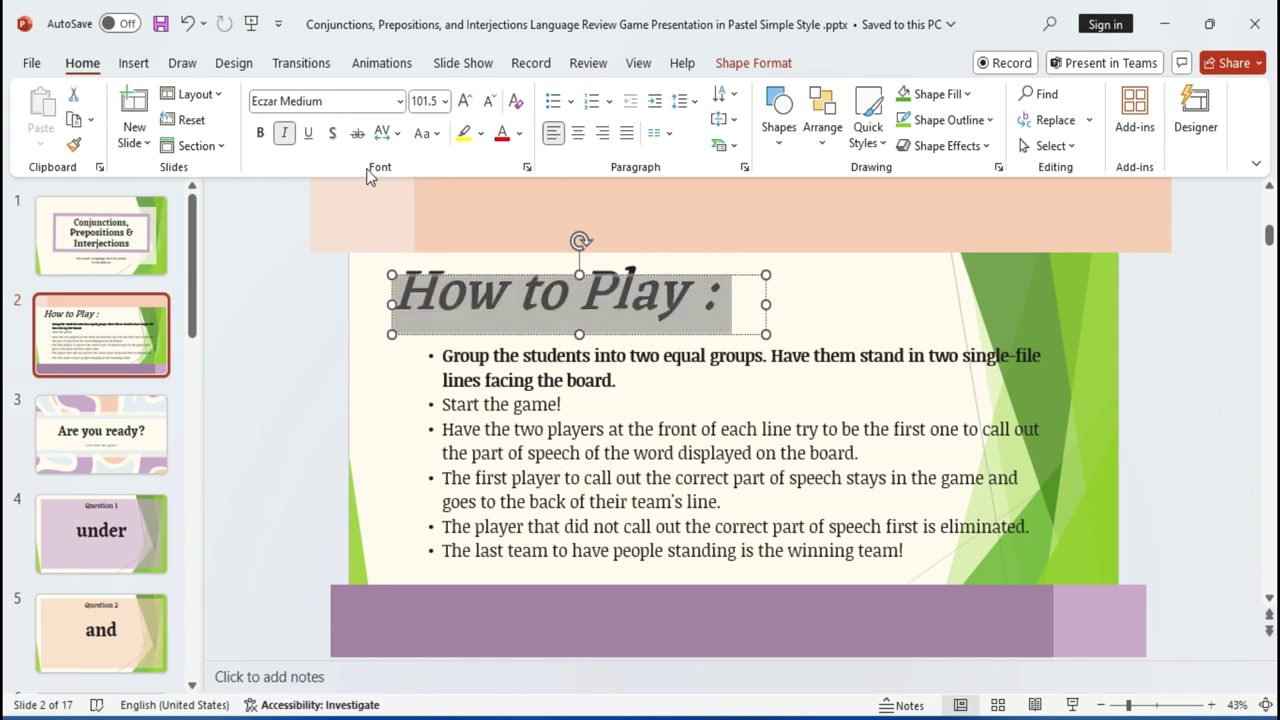
{"action": "left_click", "coordinate": [308, 133]}
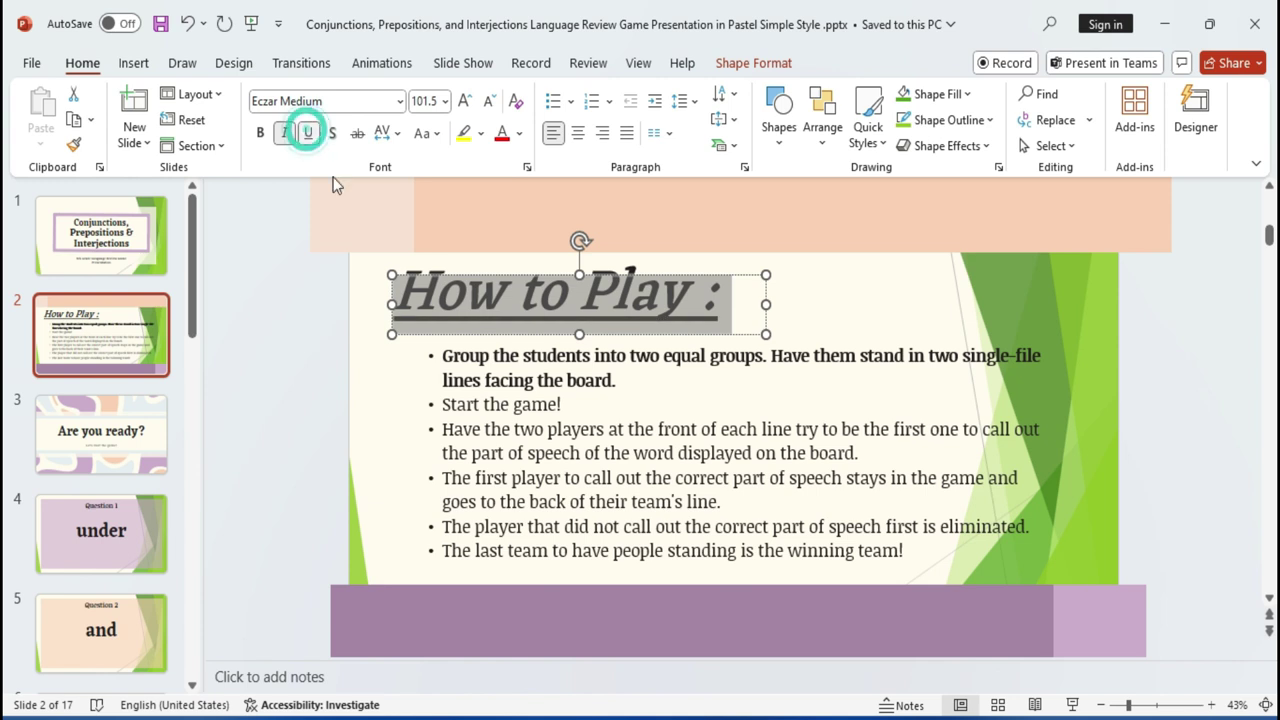
{"action": "left_click", "coordinate": [603, 410]}
{"action": "left_click", "coordinate": [603, 410]}
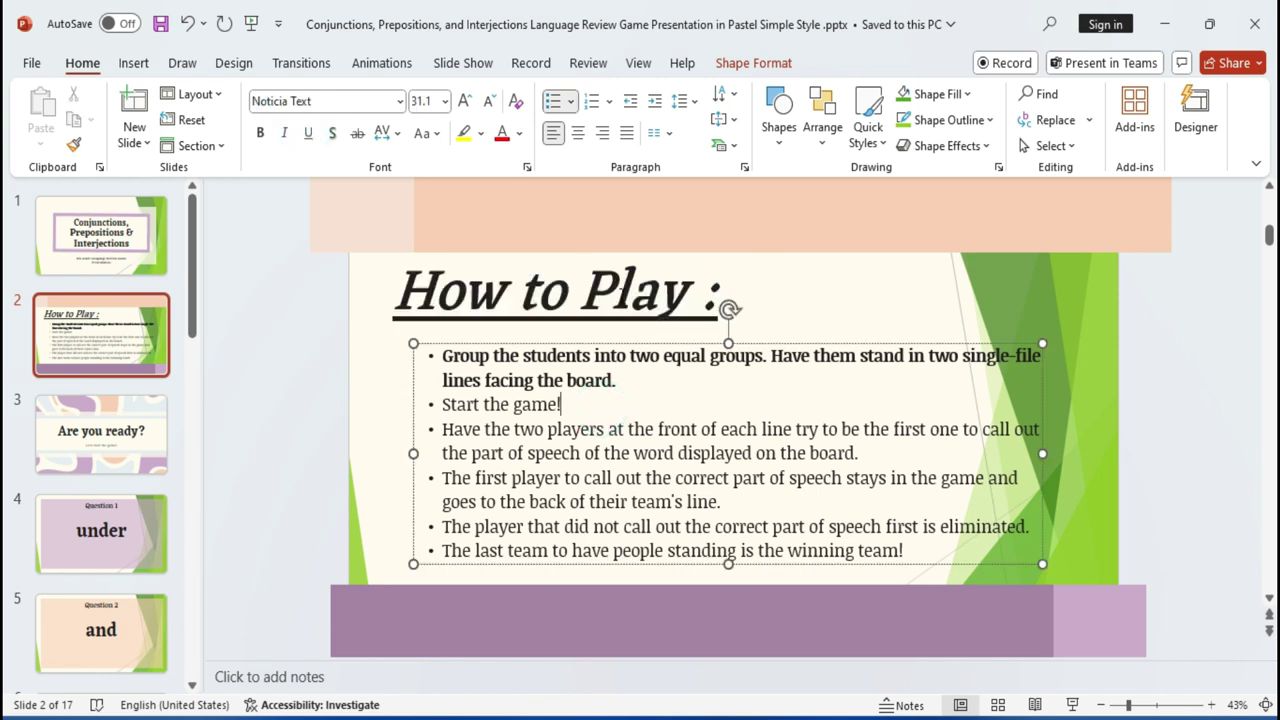
Add a text shadow to the 'How to Play :' heading.
{"action": "left_click", "coordinate": [613, 302]}
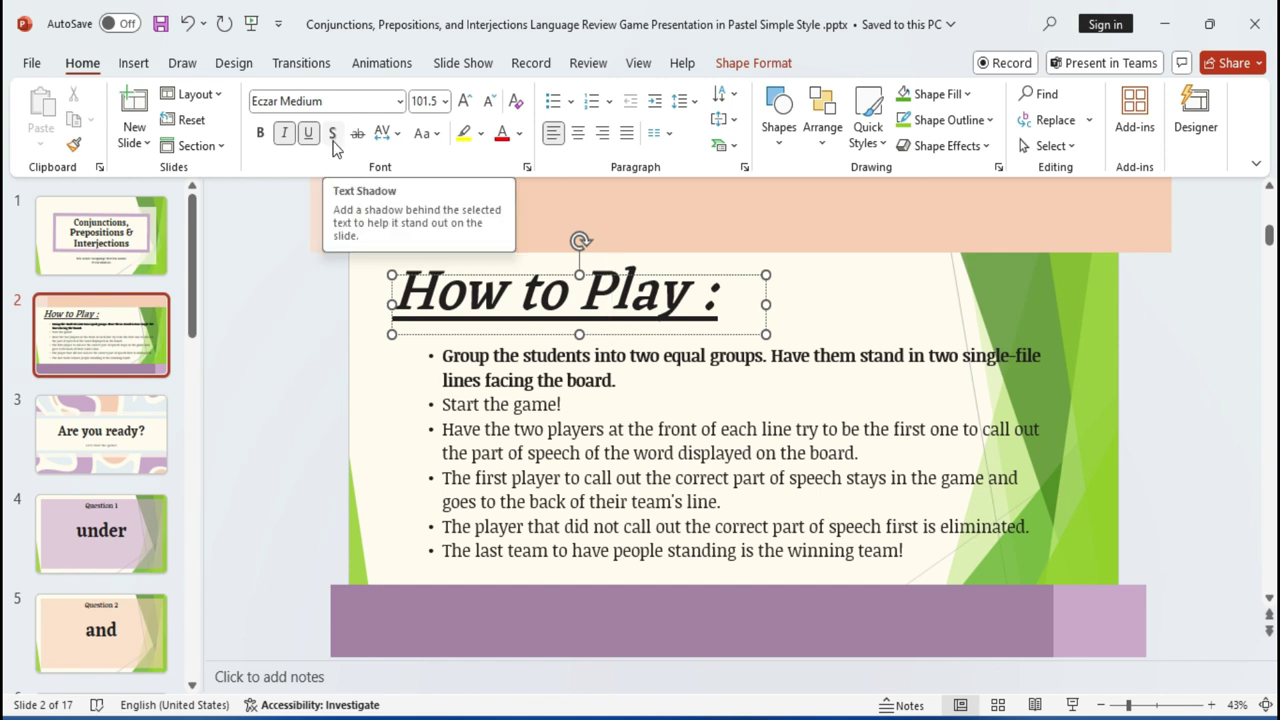
{"action": "left_click_drag", "start_coordinate": [398, 292], "coordinate": [730, 302]}
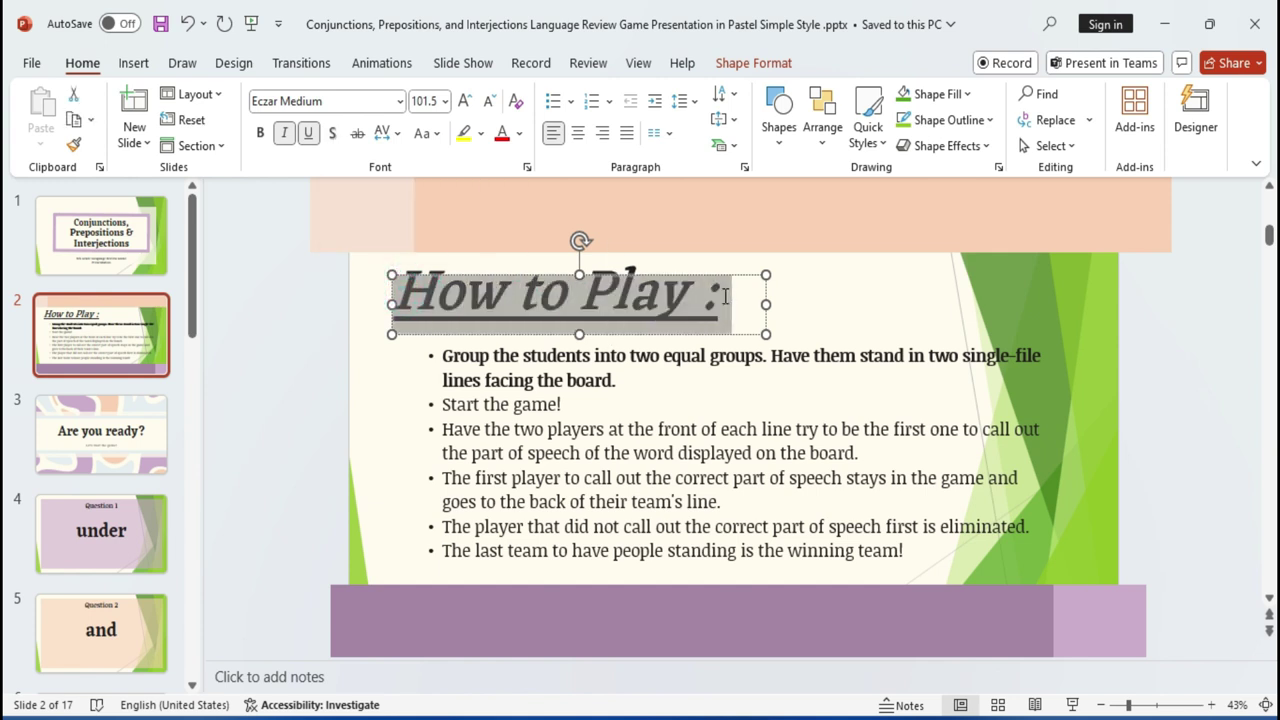
{"action": "left_click", "coordinate": [333, 133]}
{"action": "left_click", "coordinate": [538, 318]}
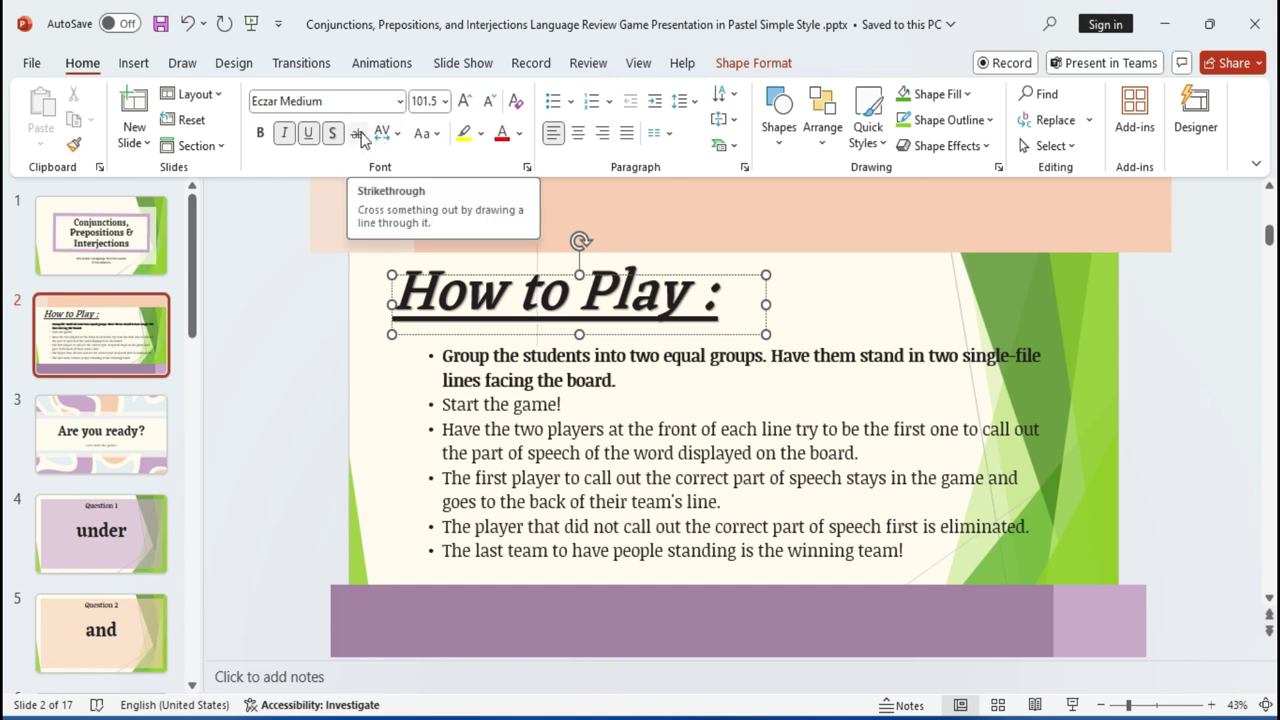
{"action": "left_click", "coordinate": [630, 455]}
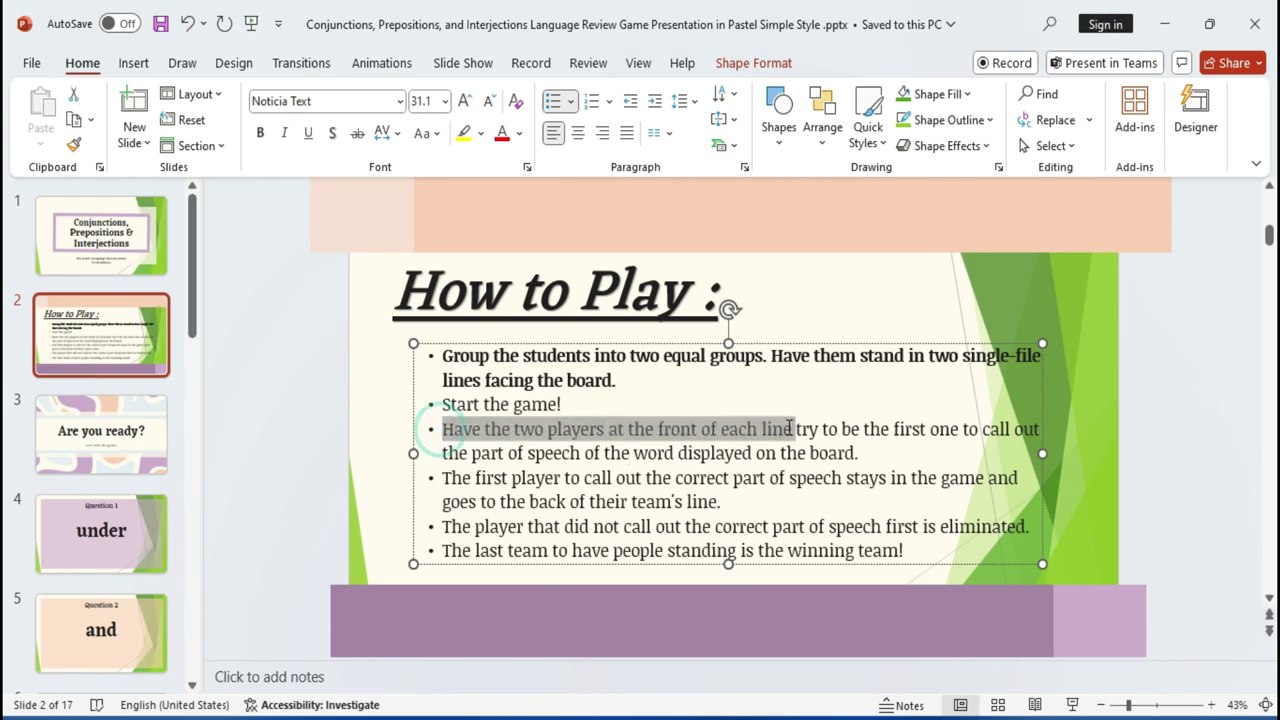
Strike through 'Have the two players at the front of each line try', then show slide 3.
{"action": "left_click_drag", "start_coordinate": [778, 429], "coordinate": [822, 430]}
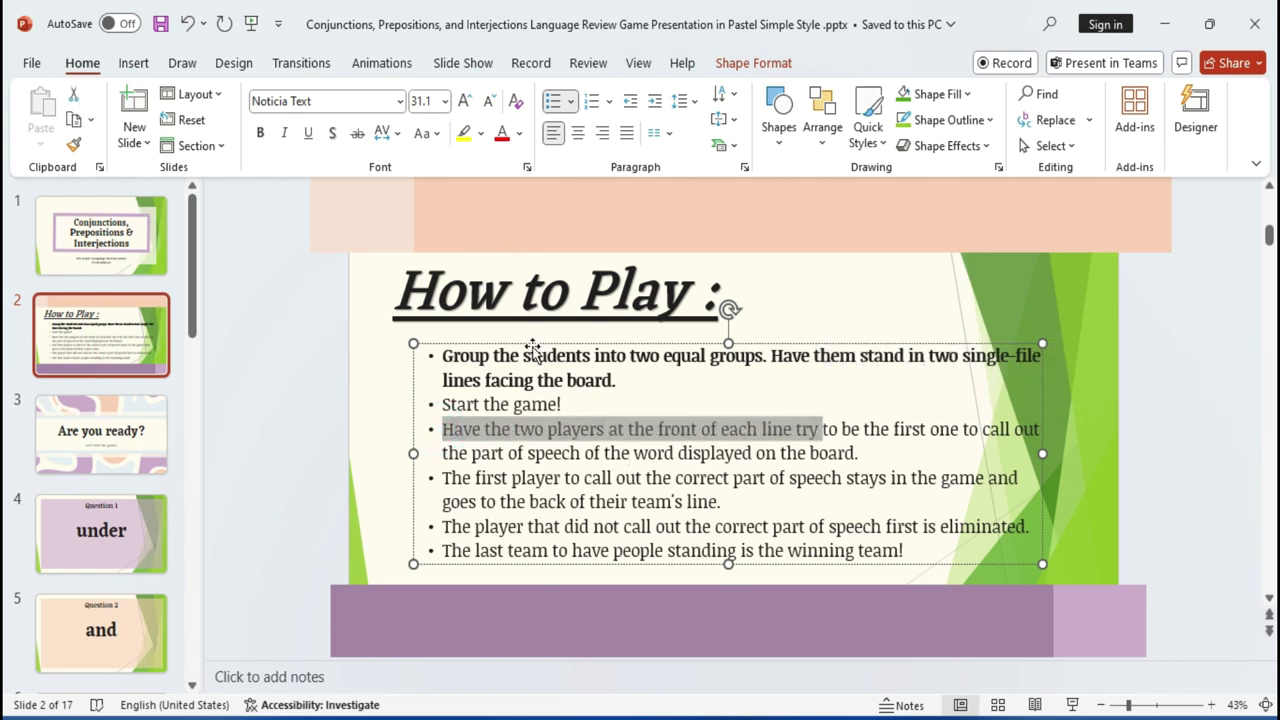
{"action": "left_click", "coordinate": [358, 135]}
{"action": "left_click", "coordinate": [621, 452]}
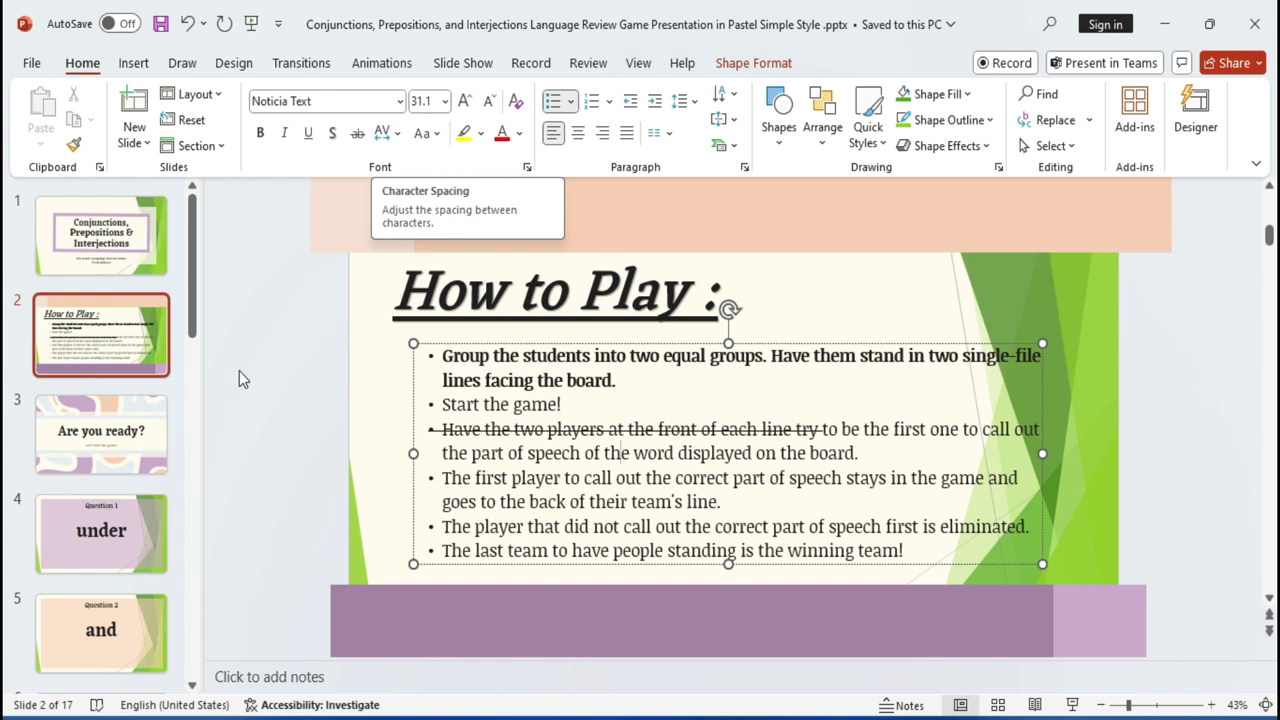
{"action": "left_click", "coordinate": [80, 430]}
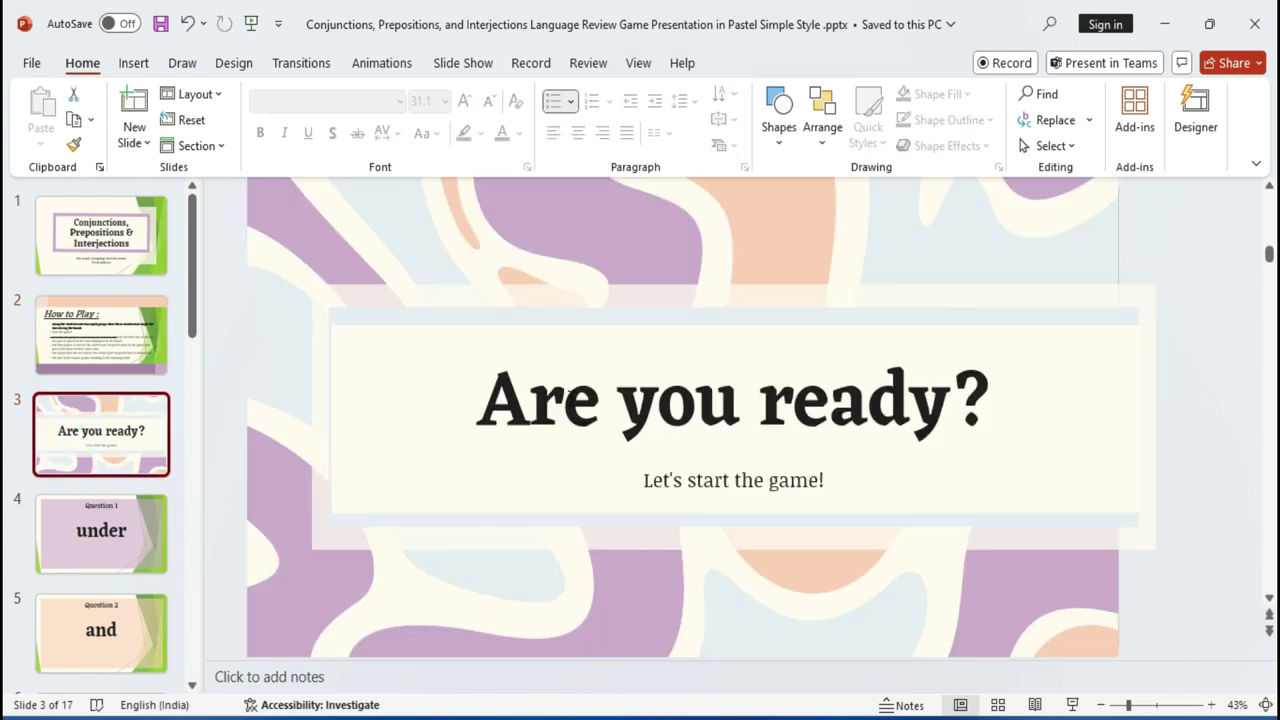
Keep Normal character spacing on the 'Are you ready?' title and bring up its Change Case options.
{"action": "left_click", "coordinate": [657, 400]}
{"action": "left_click_drag", "start_coordinate": [490, 404], "coordinate": [982, 412]}
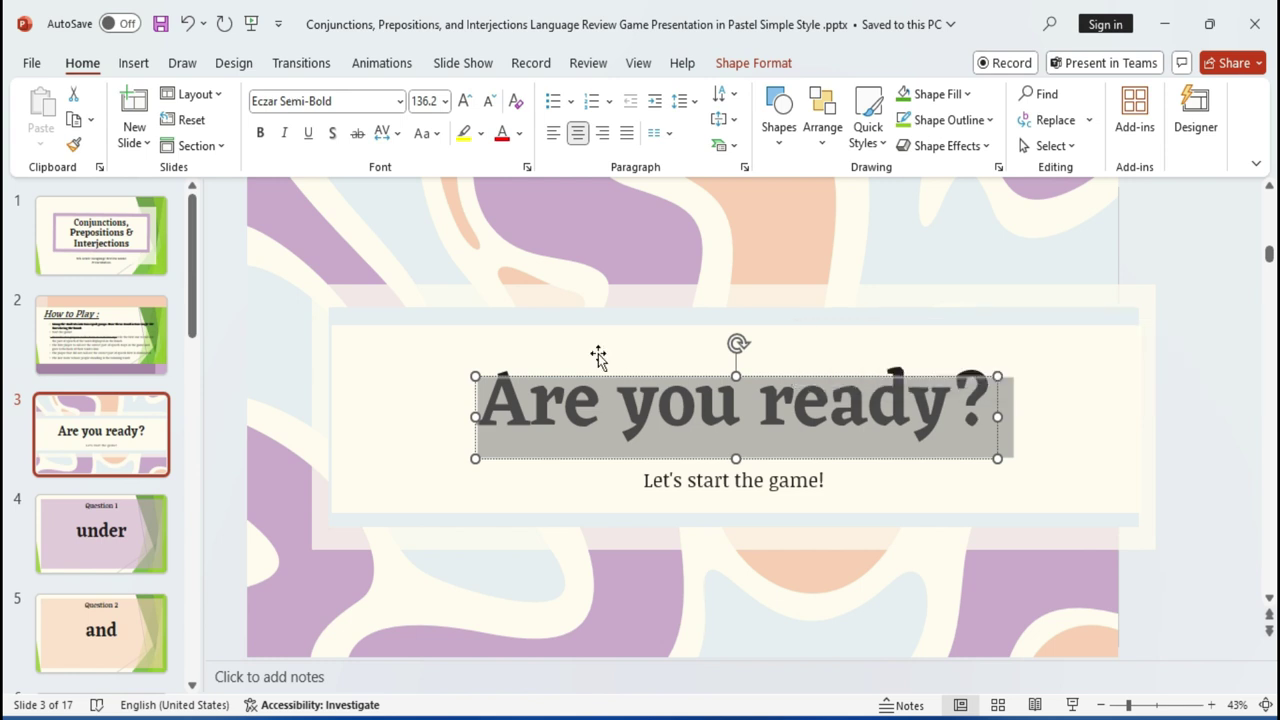
{"action": "left_click", "coordinate": [398, 134]}
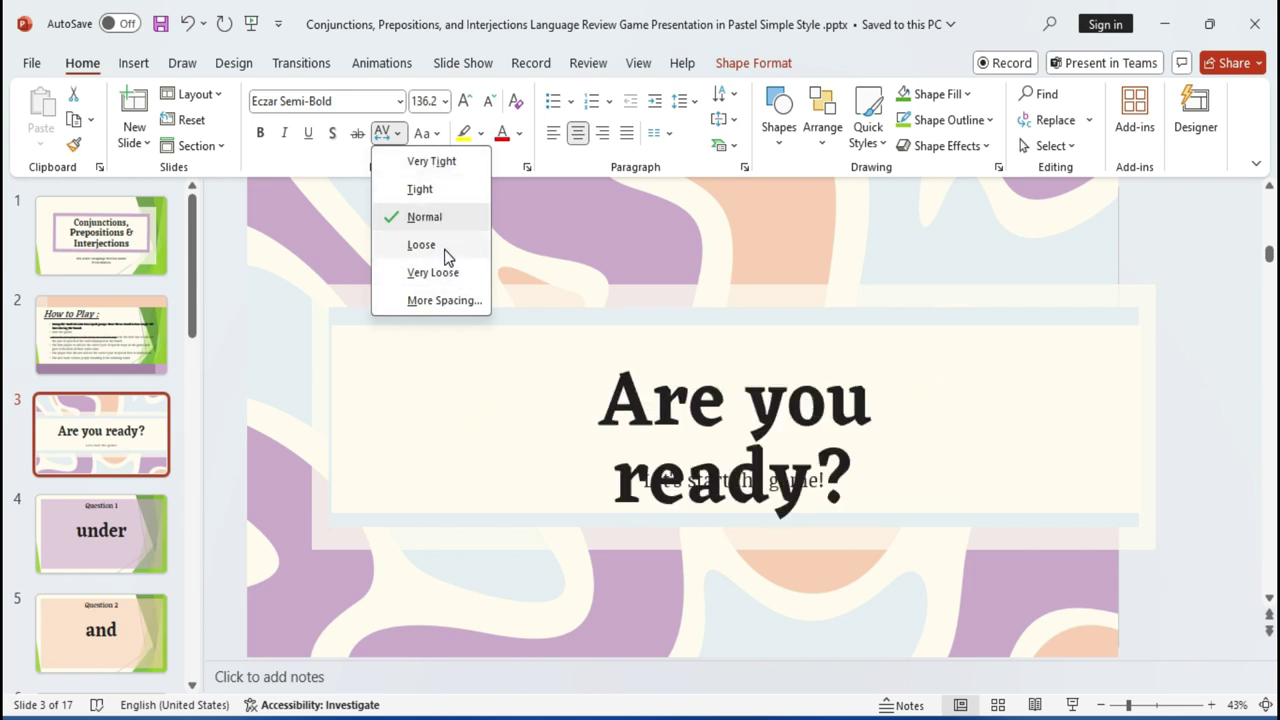
{"action": "left_click", "coordinate": [431, 161]}
{"action": "left_click", "coordinate": [428, 133]}
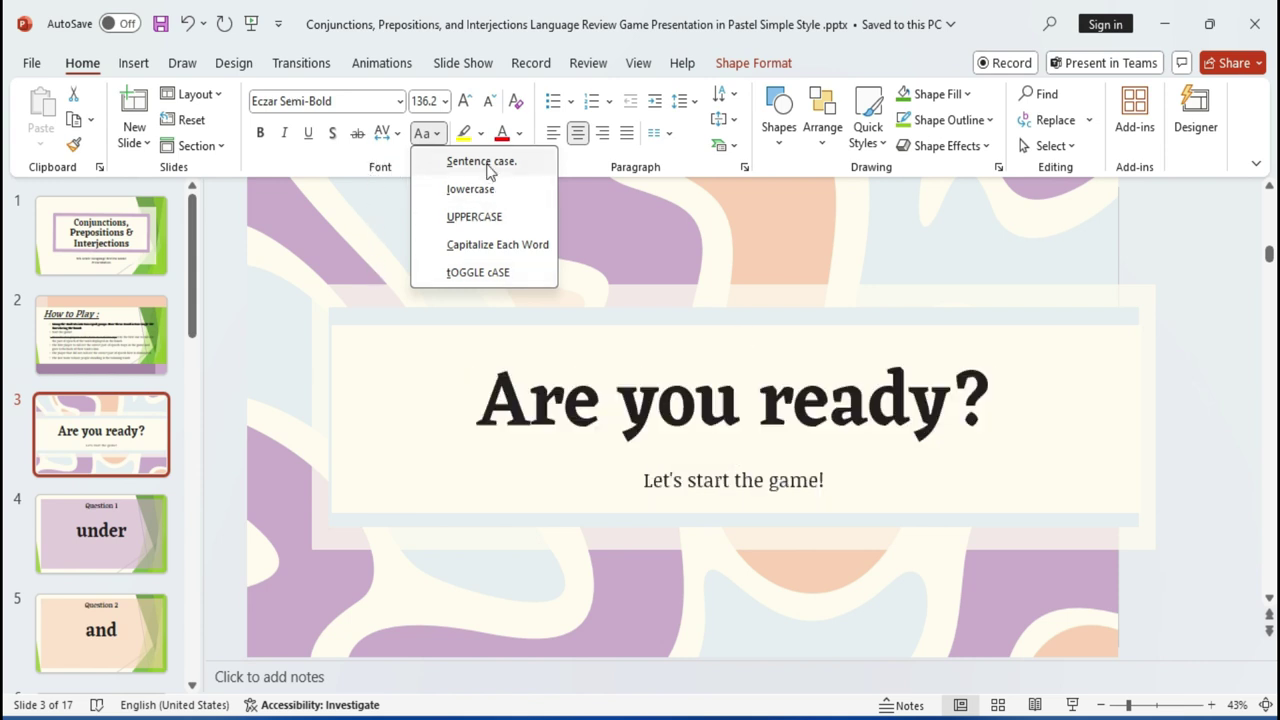
Highlight 'you' in 'Are you ready?' in yellow, then return to the How to Play slide.
{"action": "left_click", "coordinate": [726, 436]}
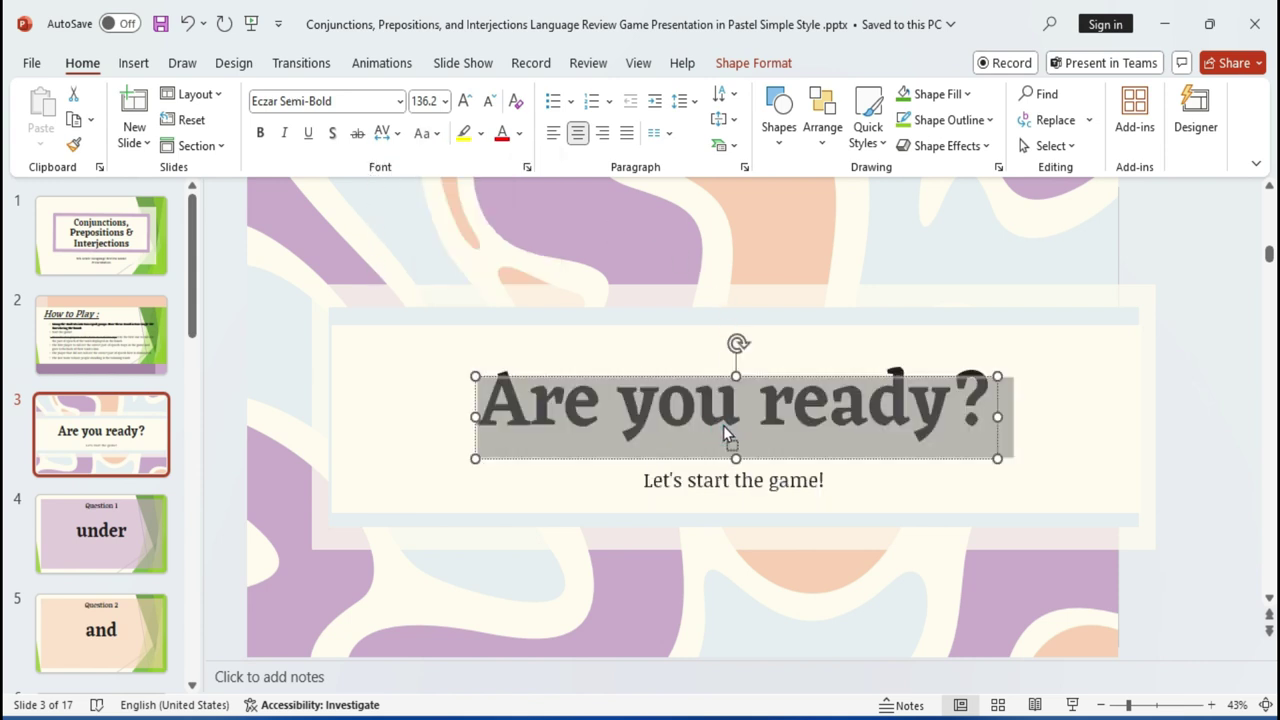
{"action": "left_click", "coordinate": [723, 425]}
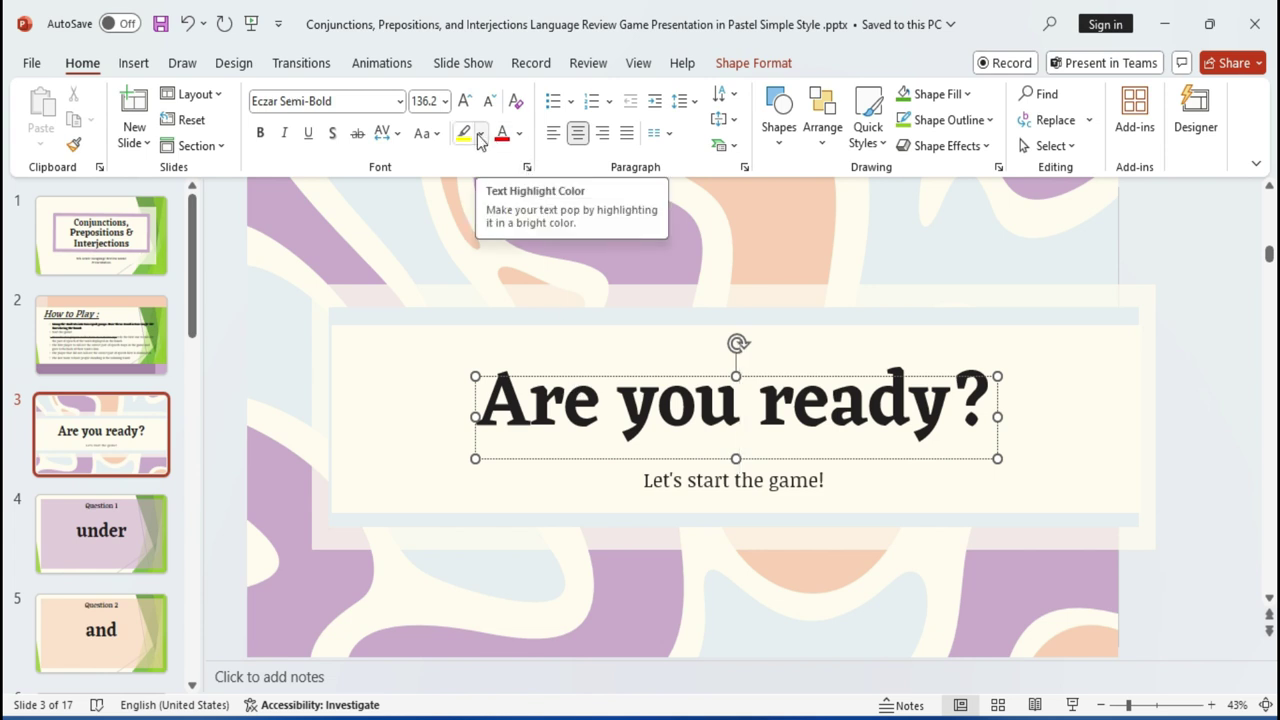
{"action": "left_click_drag", "start_coordinate": [620, 405], "coordinate": [738, 412]}
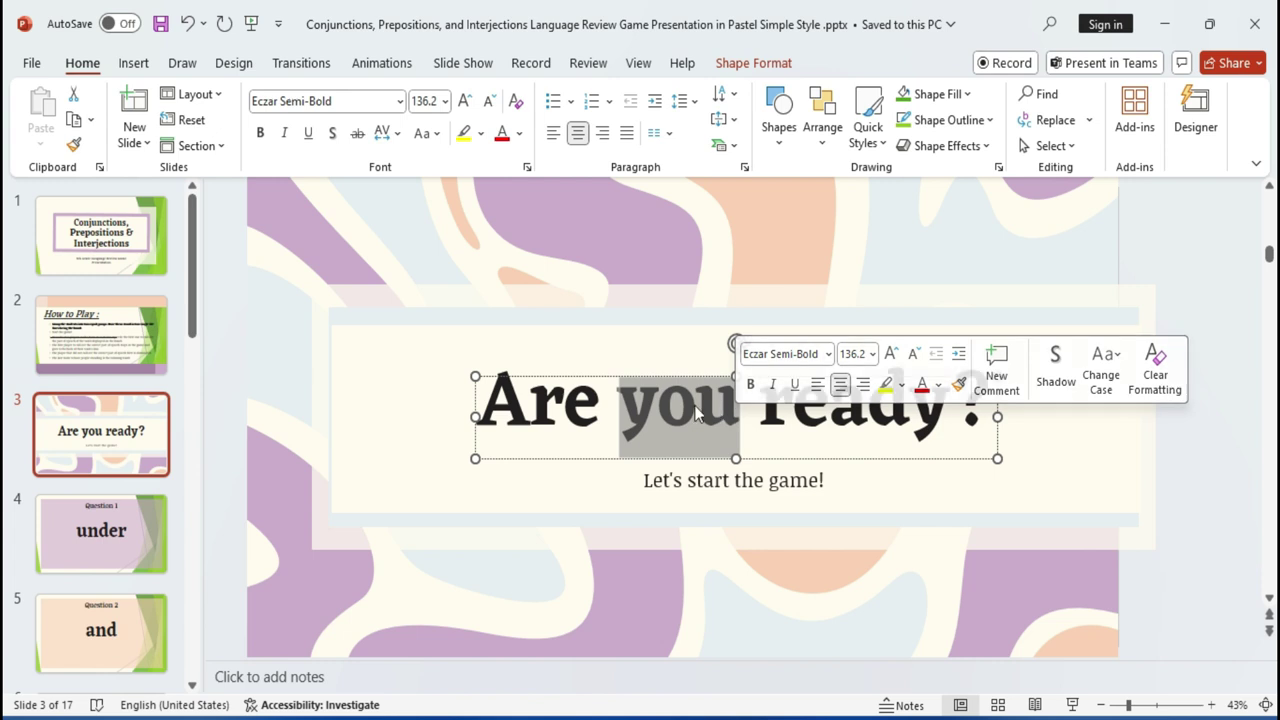
{"action": "left_click", "coordinate": [465, 133]}
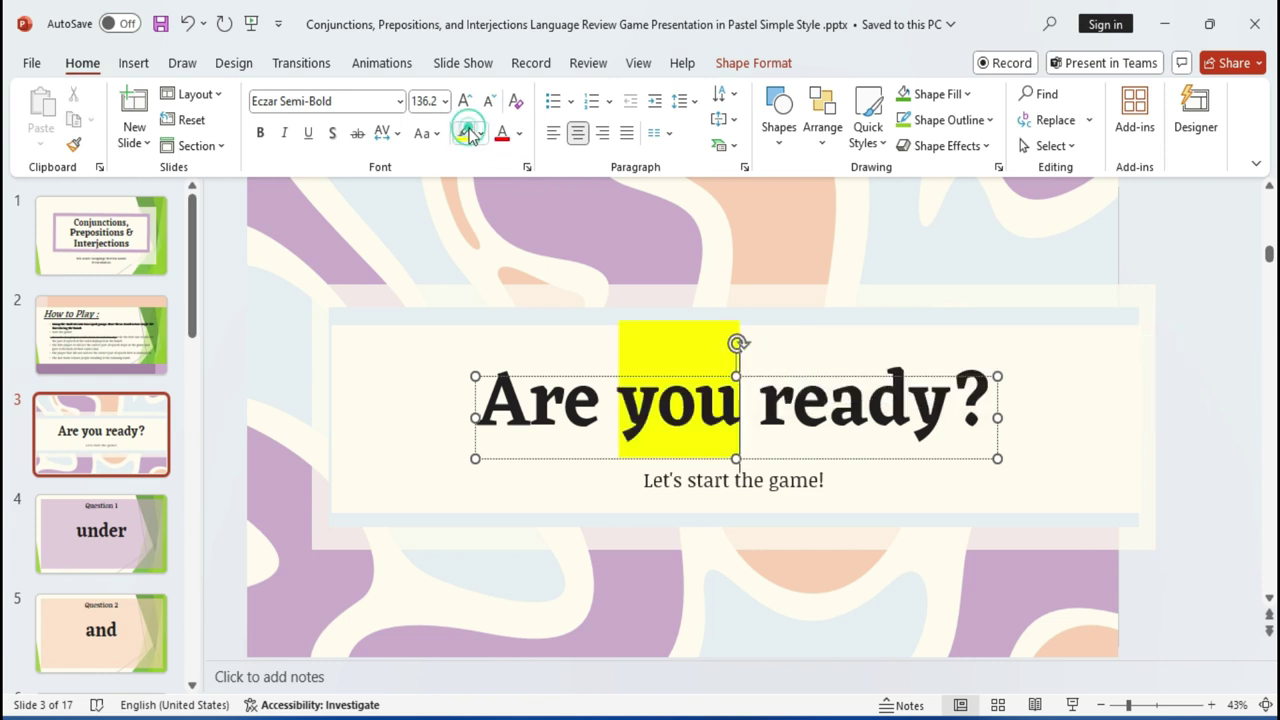
{"action": "left_click", "coordinate": [703, 415]}
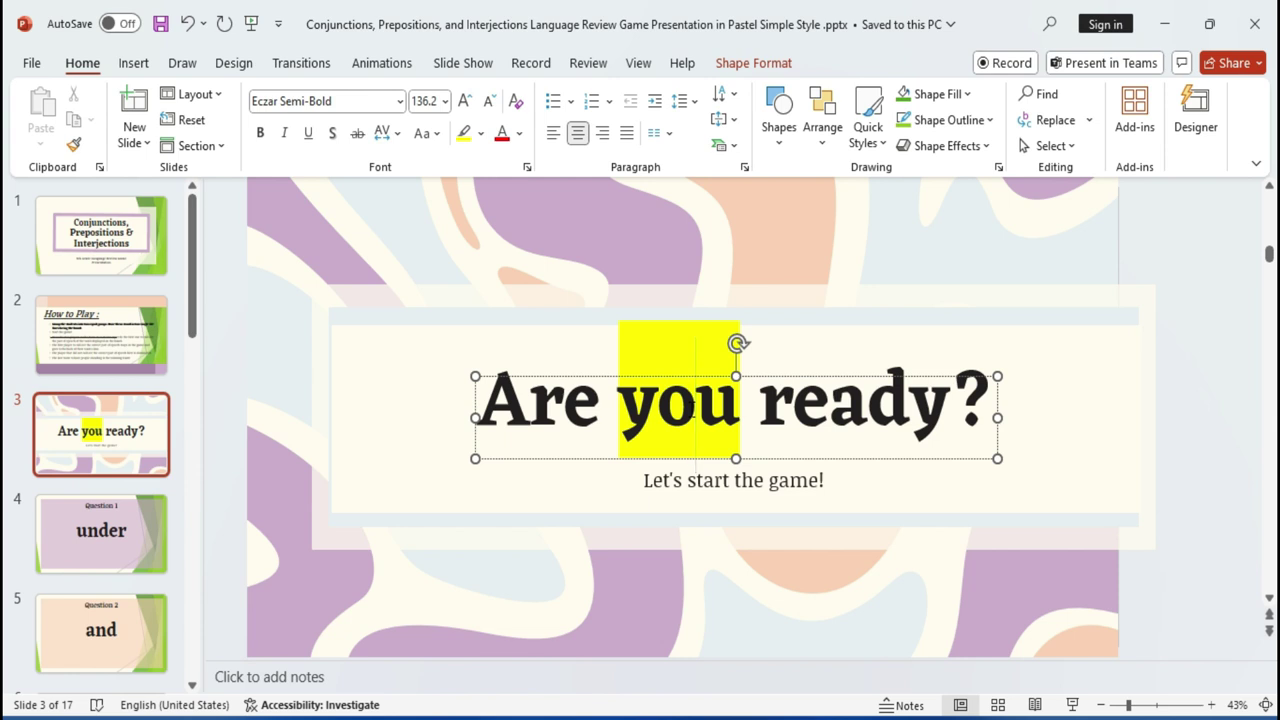
{"action": "left_click", "coordinate": [162, 335]}
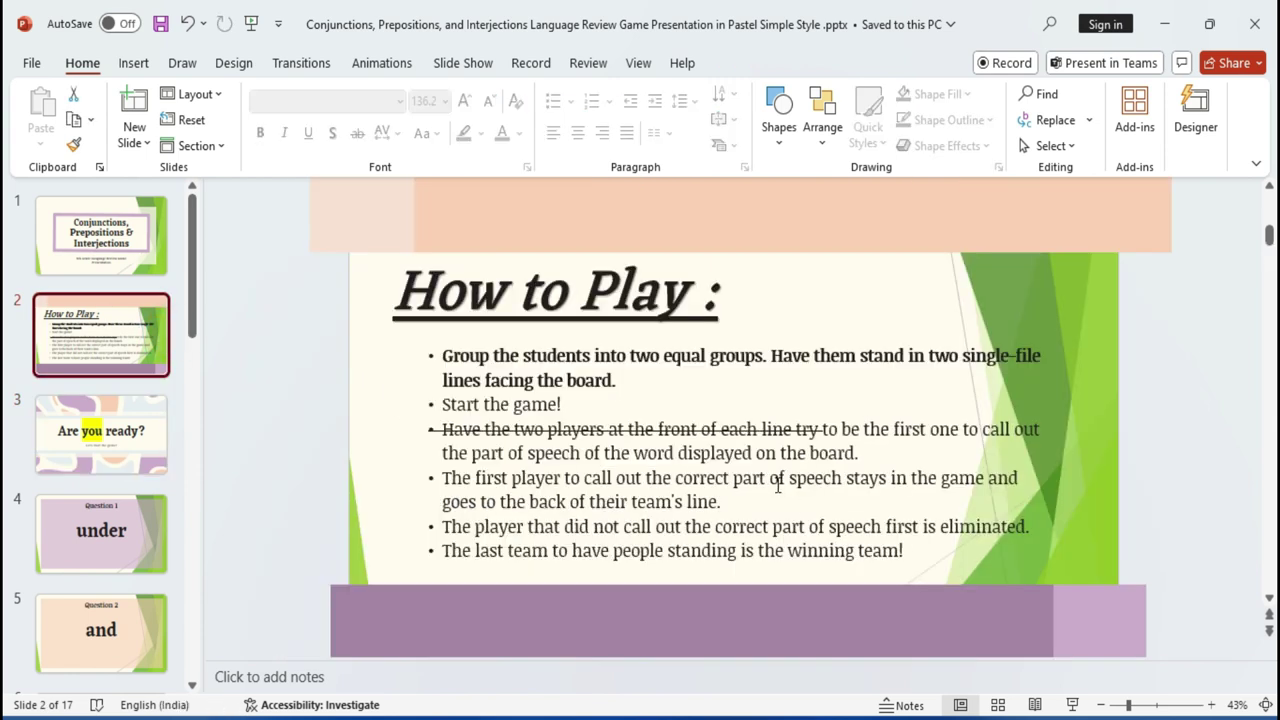
Highlight the fourth bullet and the start of the fifth bullet in yellow.
{"action": "left_click", "coordinate": [516, 404]}
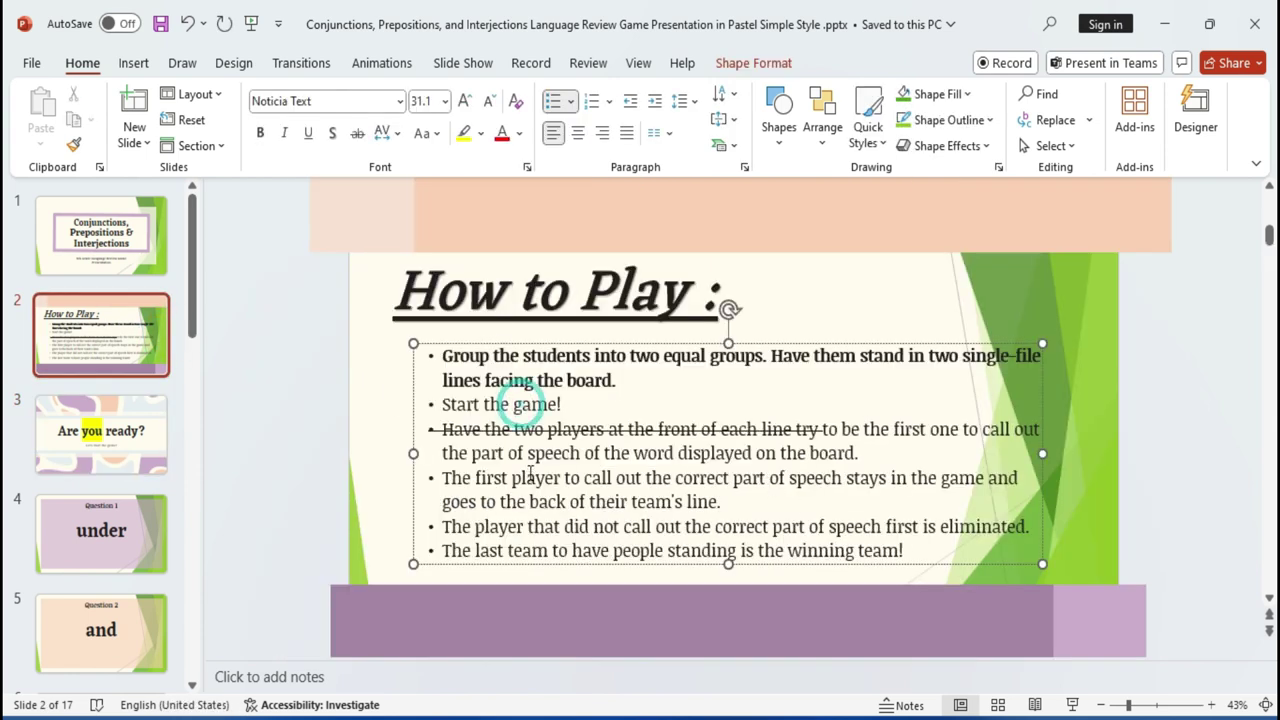
{"action": "left_click", "coordinate": [464, 140]}
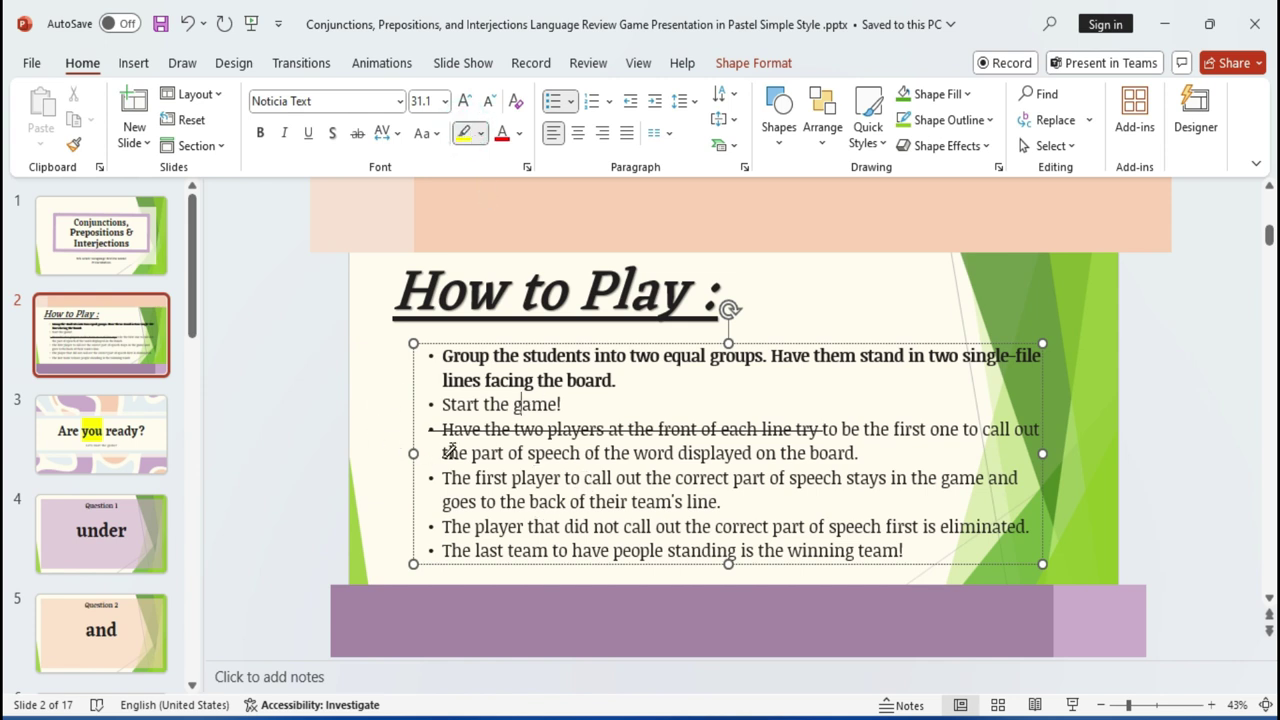
{"action": "left_click_drag", "start_coordinate": [444, 478], "coordinate": [907, 478]}
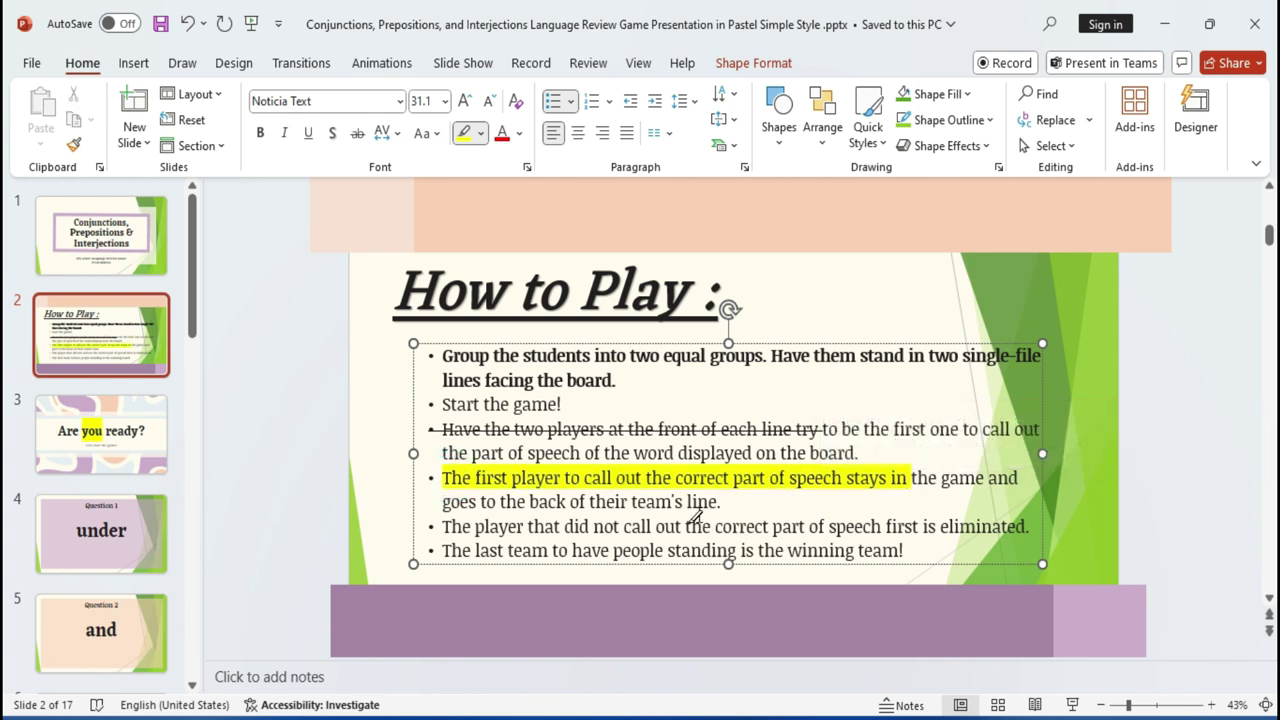
{"action": "left_click_drag", "start_coordinate": [440, 508], "coordinate": [712, 527]}
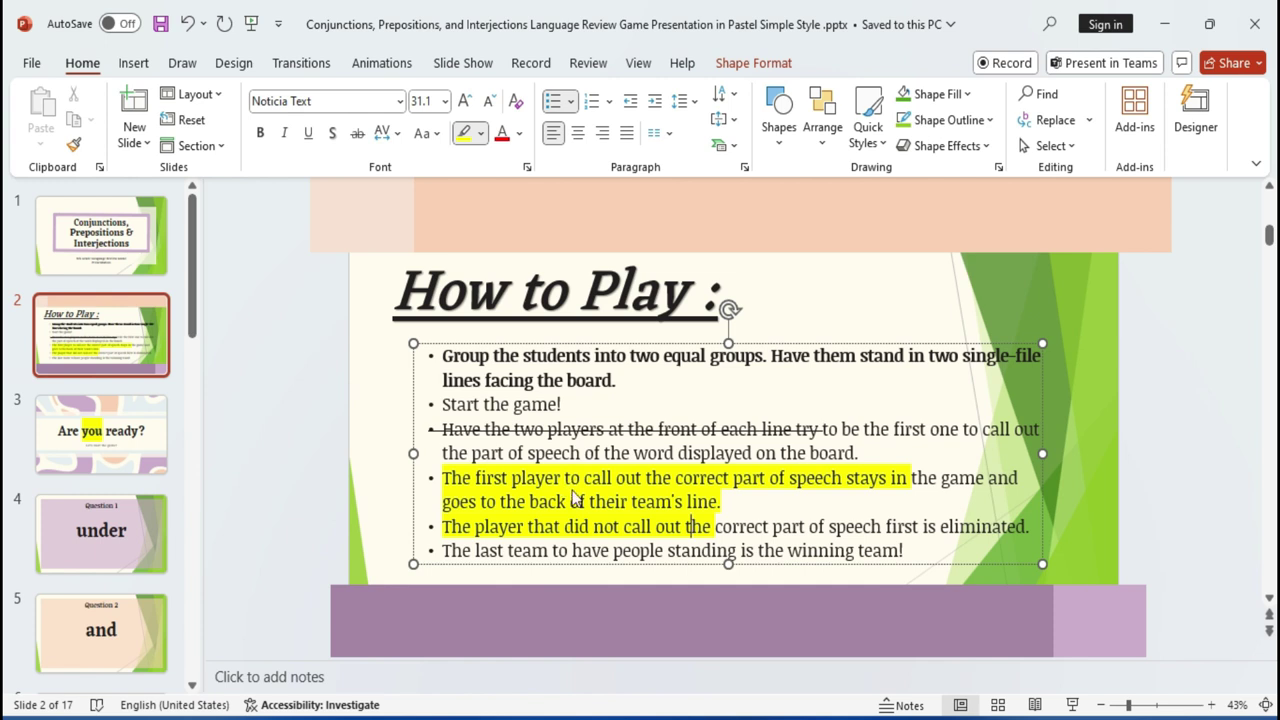
{"action": "left_click", "coordinate": [465, 134]}
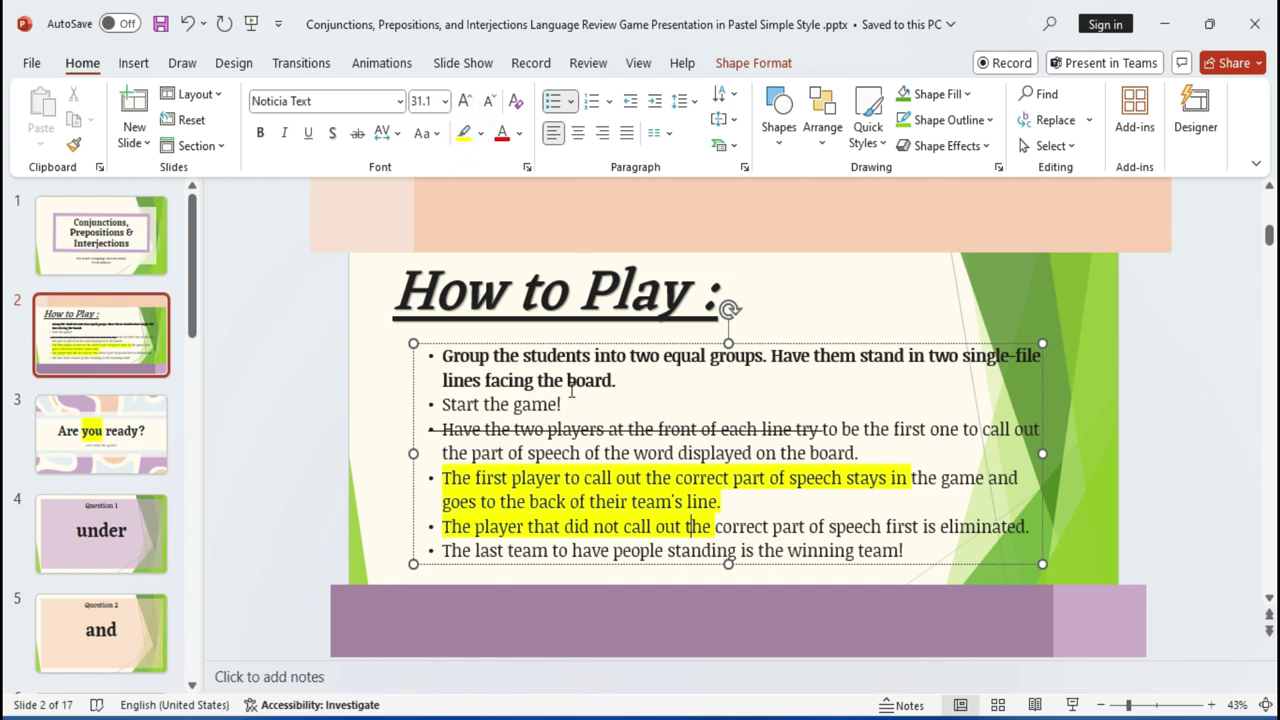
{"action": "left_click_drag", "start_coordinate": [486, 381], "coordinate": [612, 381]}
{"action": "left_click", "coordinate": [506, 380]}
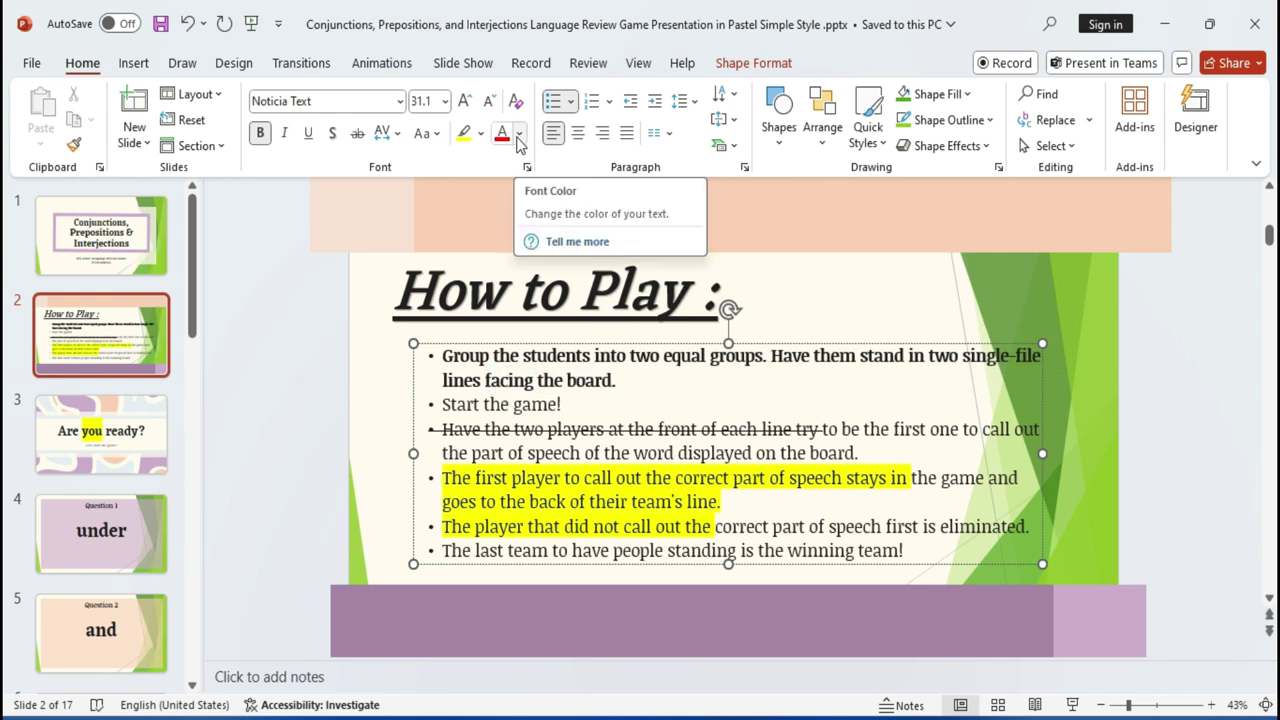
{"action": "left_click", "coordinate": [663, 290]}
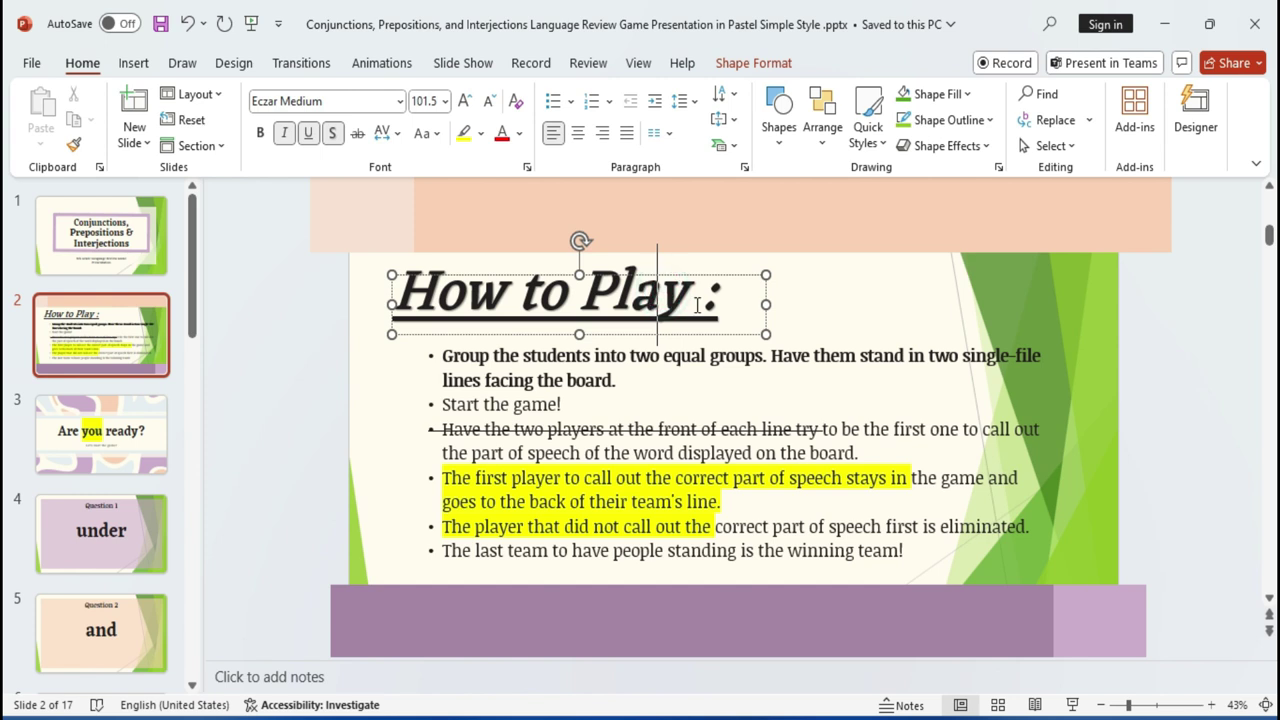
Change the 'How to Play :' heading's font color to red.
{"action": "left_click", "coordinate": [712, 289]}
{"action": "left_click", "coordinate": [690, 290]}
{"action": "left_click", "coordinate": [563, 288]}
{"action": "left_click_drag", "start_coordinate": [397, 290], "coordinate": [731, 300]}
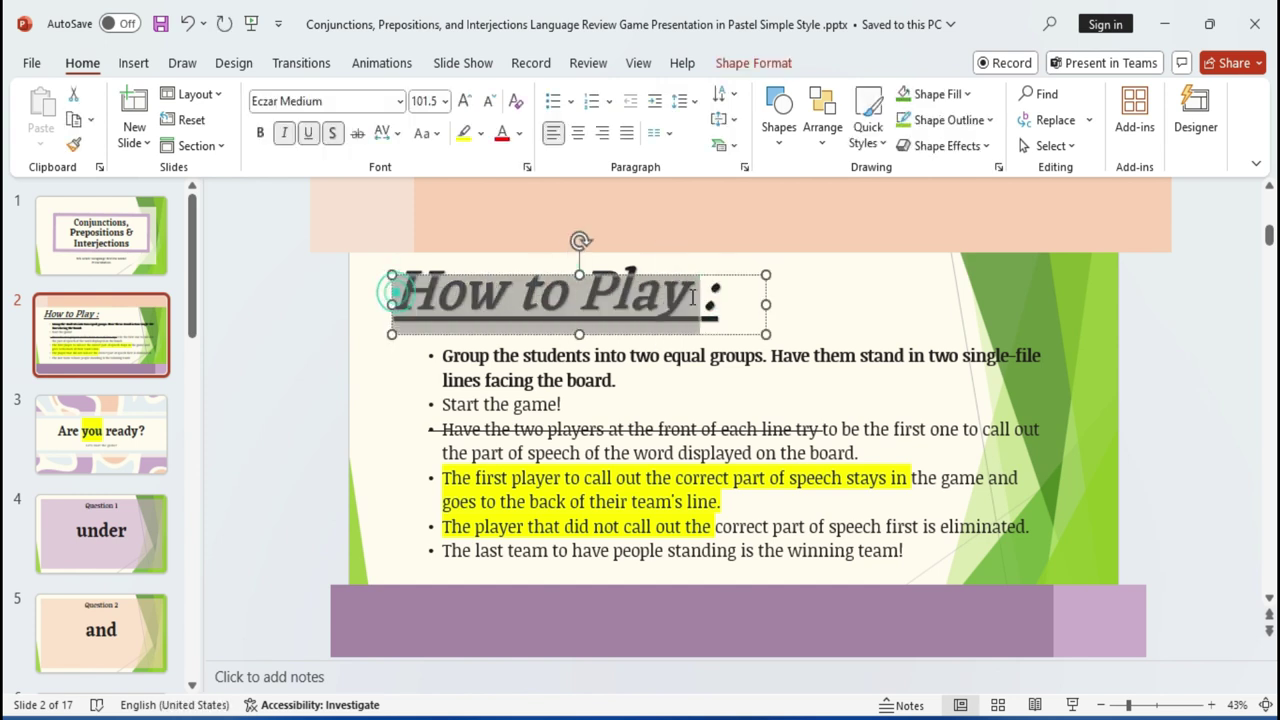
{"action": "left_click", "coordinate": [520, 133]}
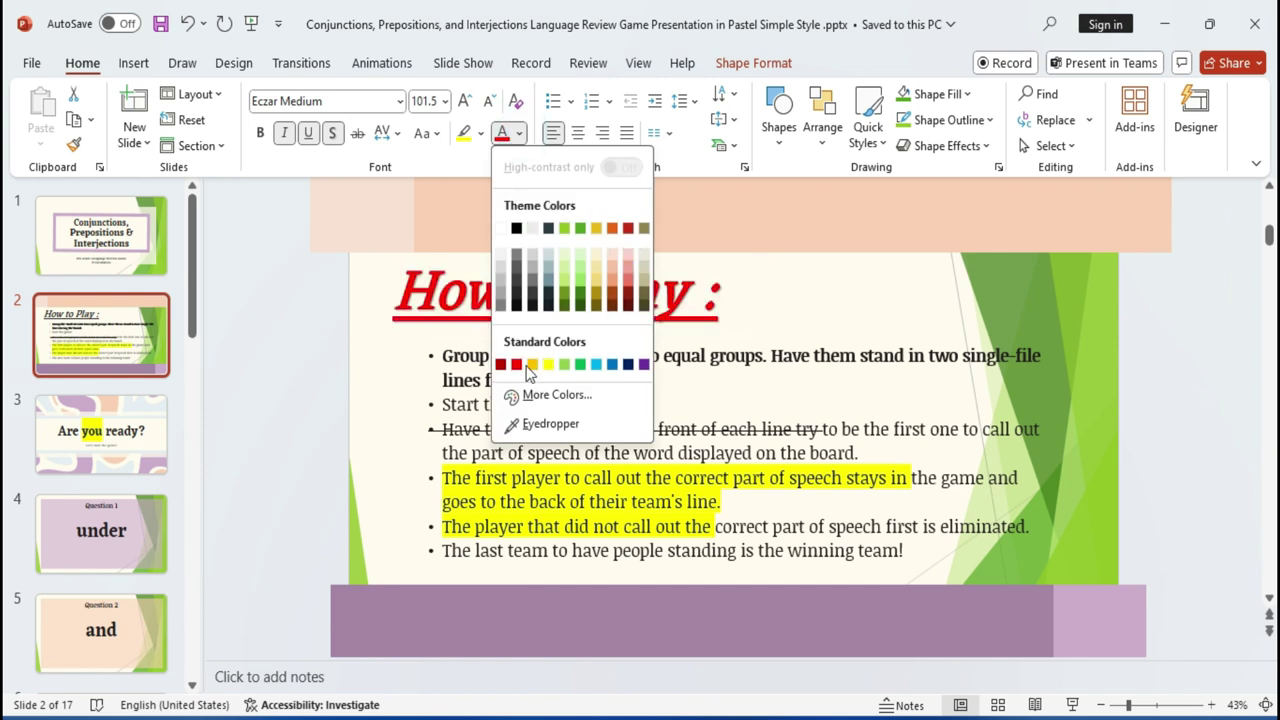
{"action": "key", "text": "Escape"}
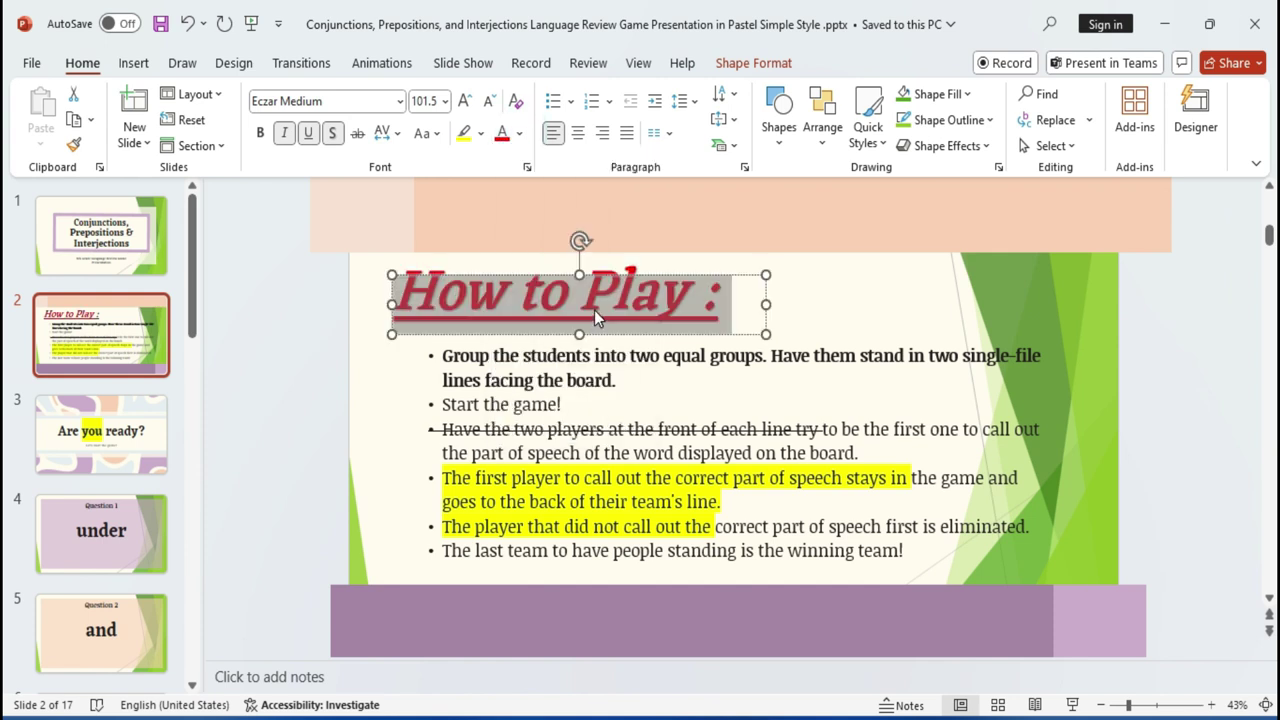
{"action": "left_click", "coordinate": [599, 299]}
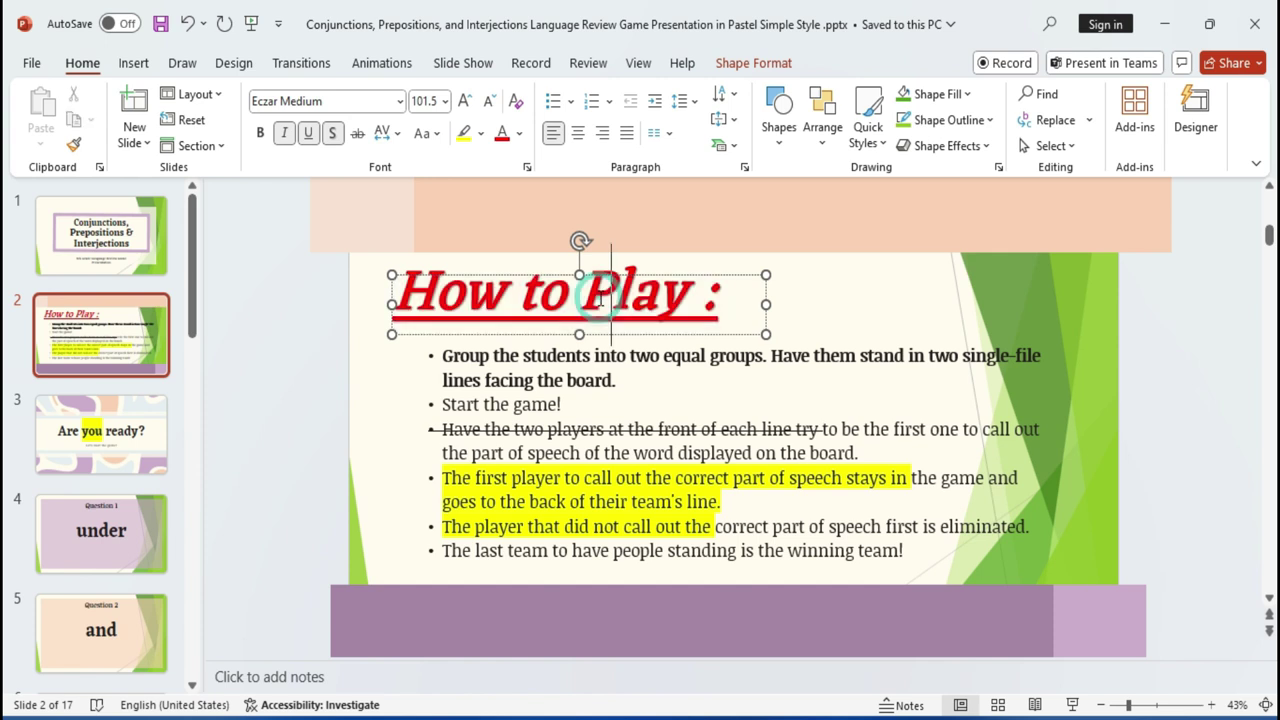
{"action": "left_click", "coordinate": [518, 428]}
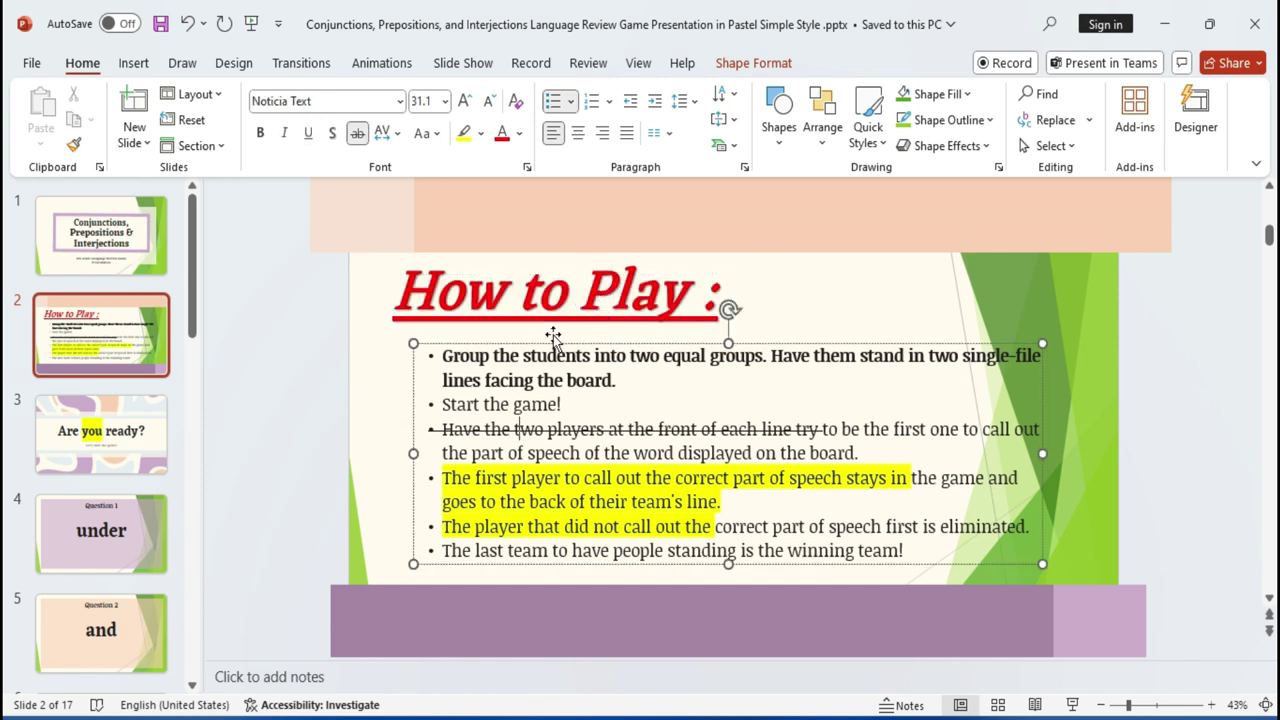